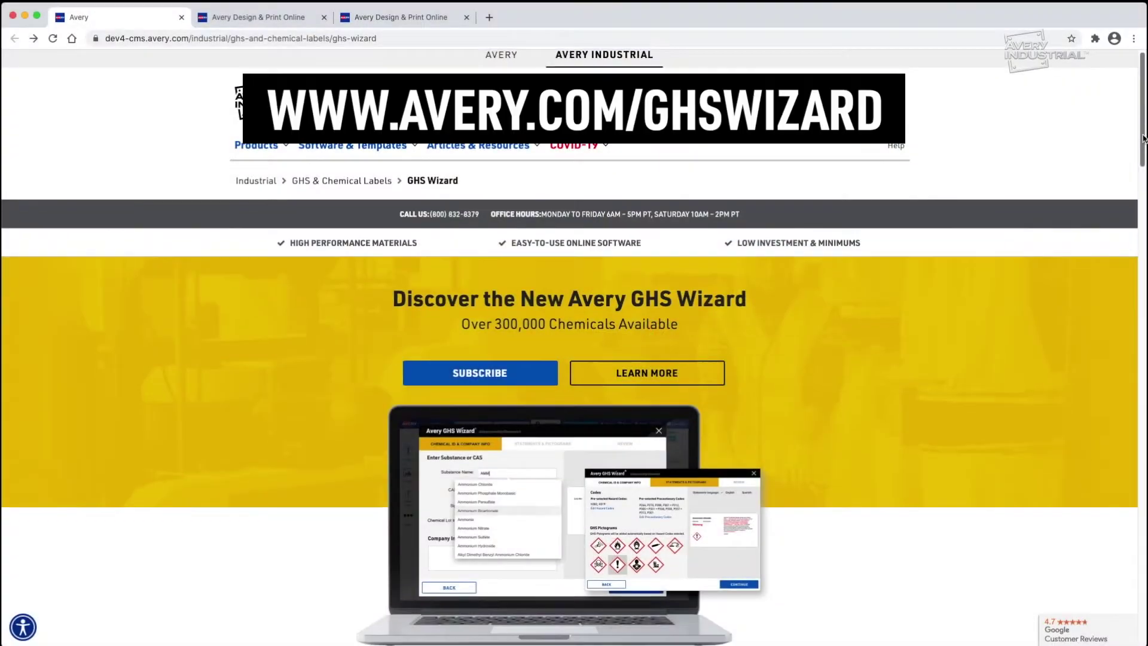
Scroll down the GHS Wizard page to view its six feature highlights
scroll(1142, 152, "down", 3)
left_click_drag(1142, 152, 1139, 254)
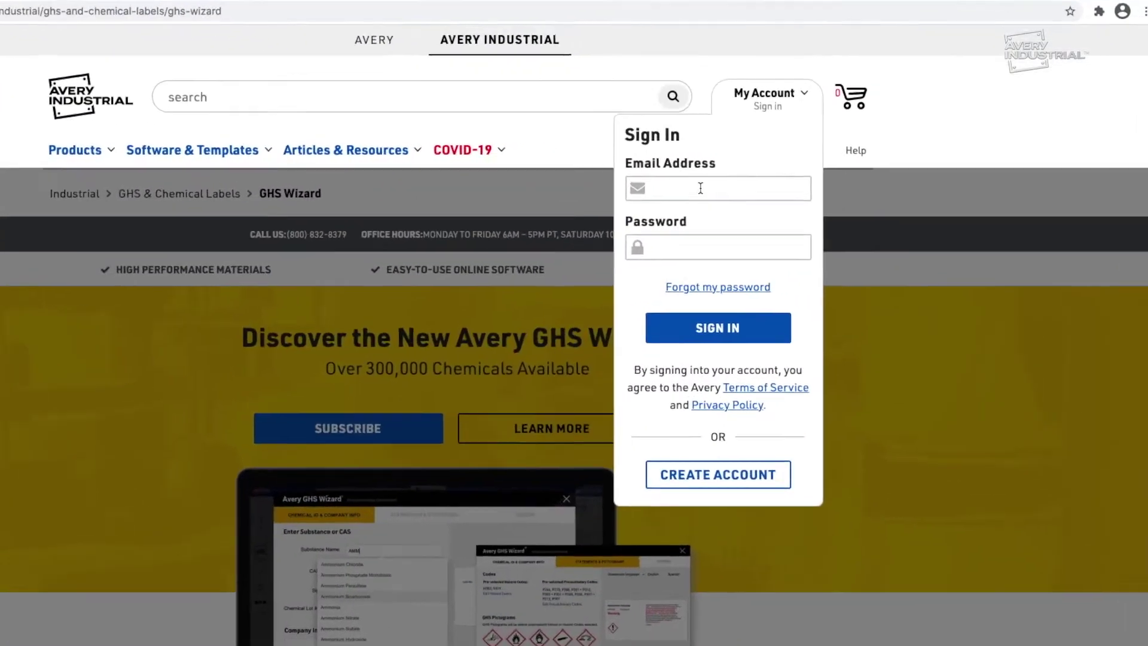
Sign in with the account e-mail and password, then cancel the subscription payment form
left_click(701, 188)
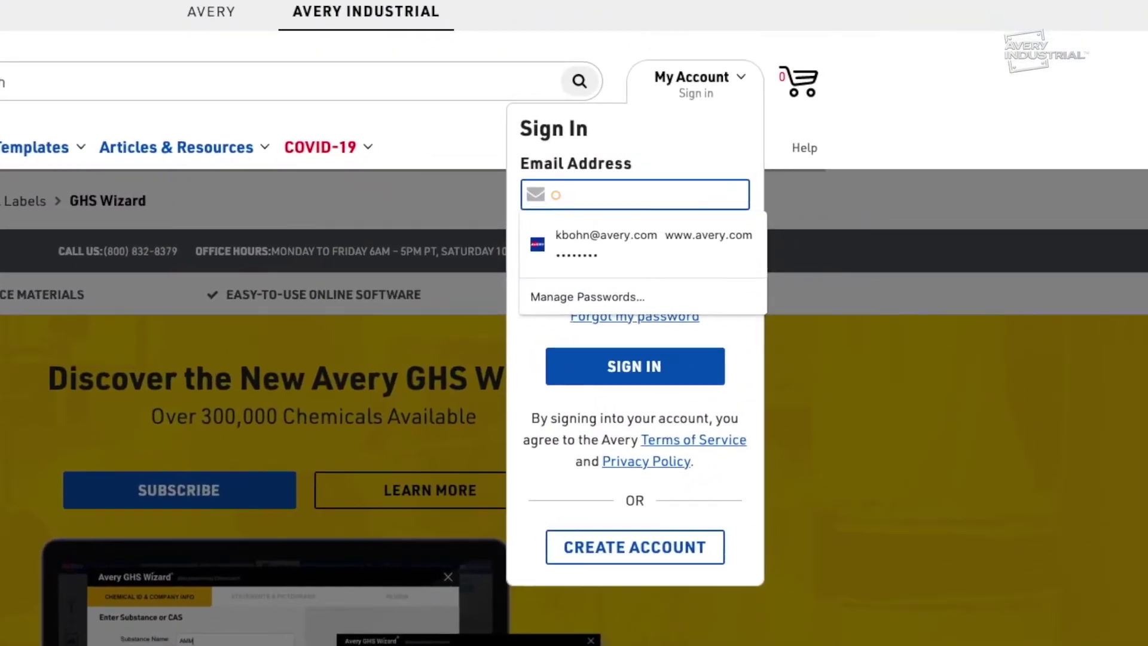
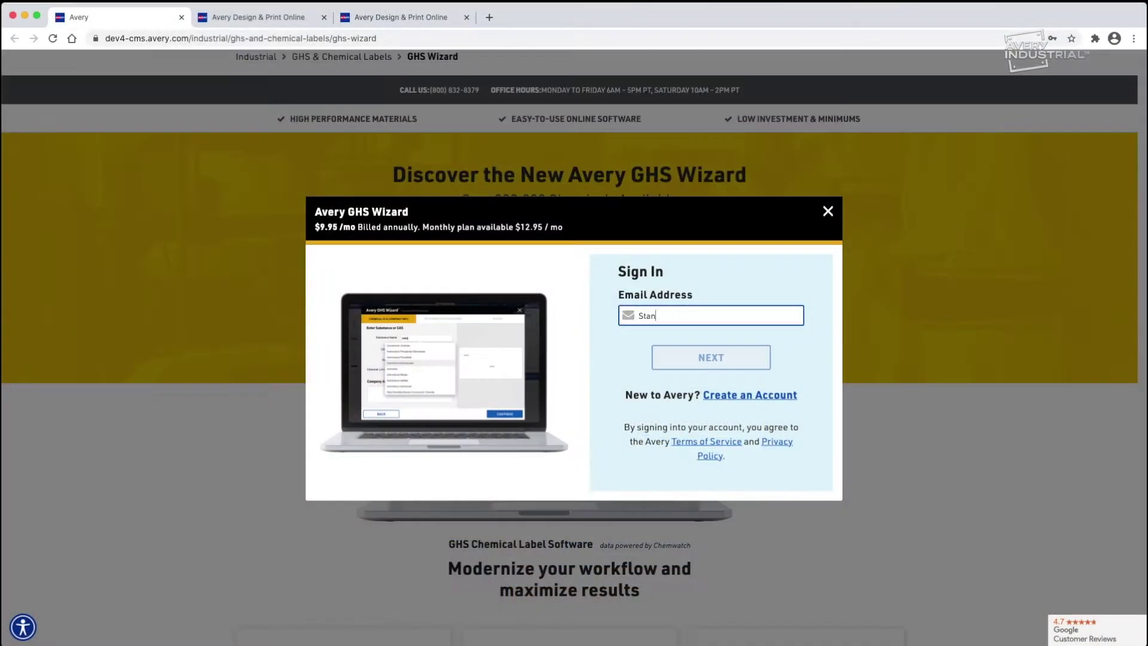
key("Return")
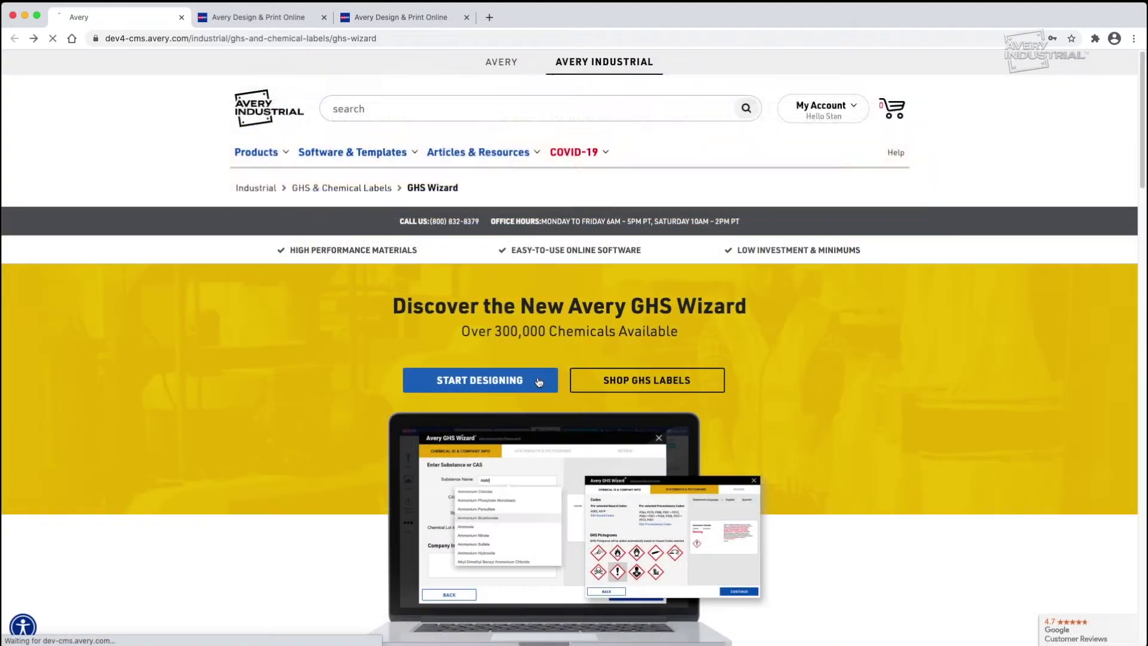
left_click(538, 381)
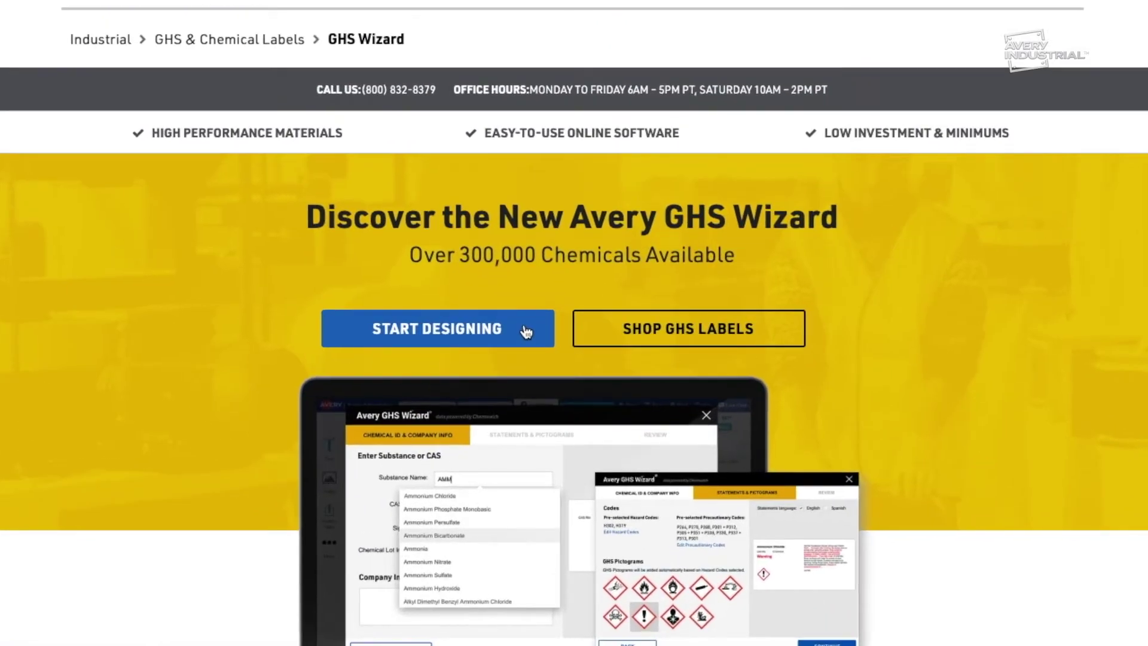
Choose UltraDuty GHS template 60503 (5" x 3 1/2", 4 per sheet) with the two-column design
left_click(526, 332)
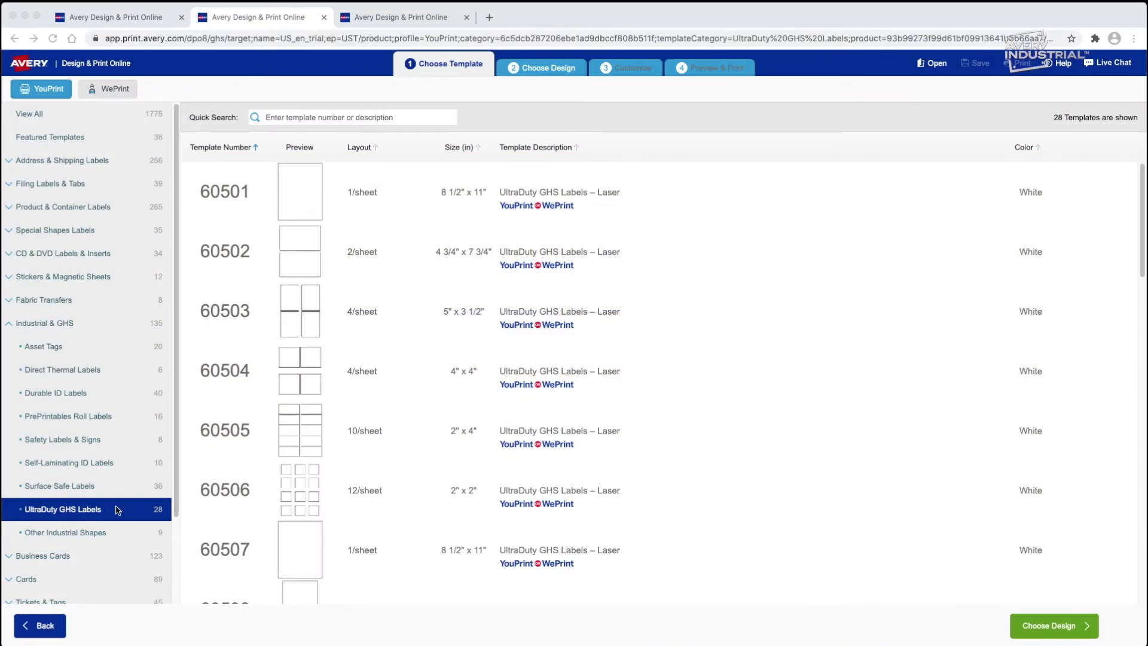
left_click(353, 316)
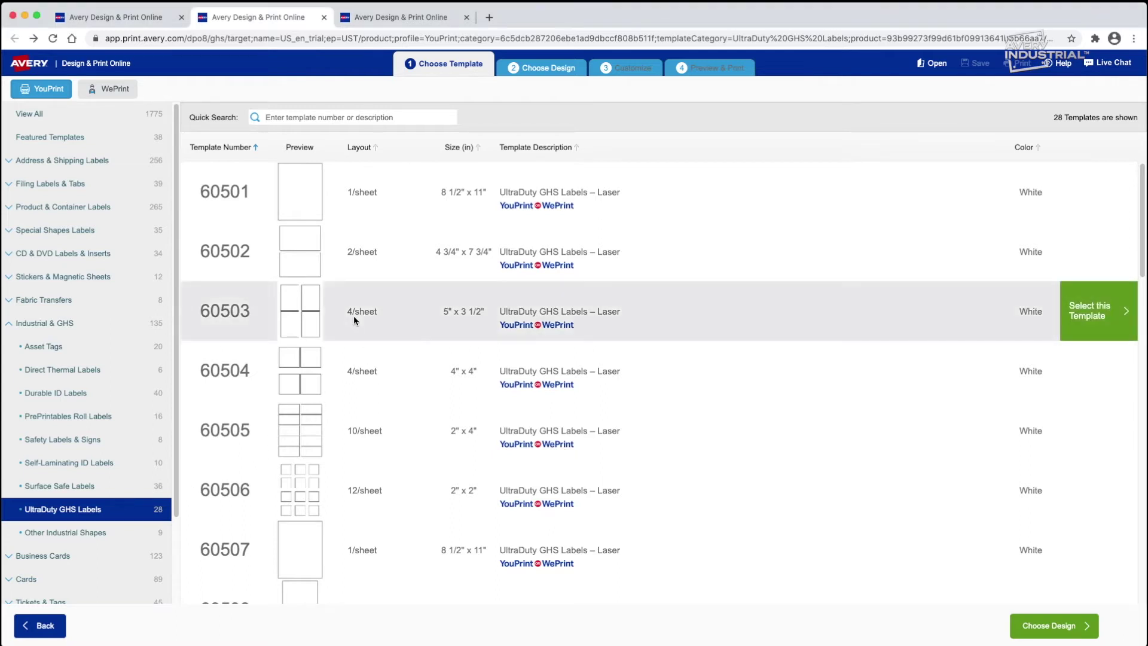
left_click(1088, 314)
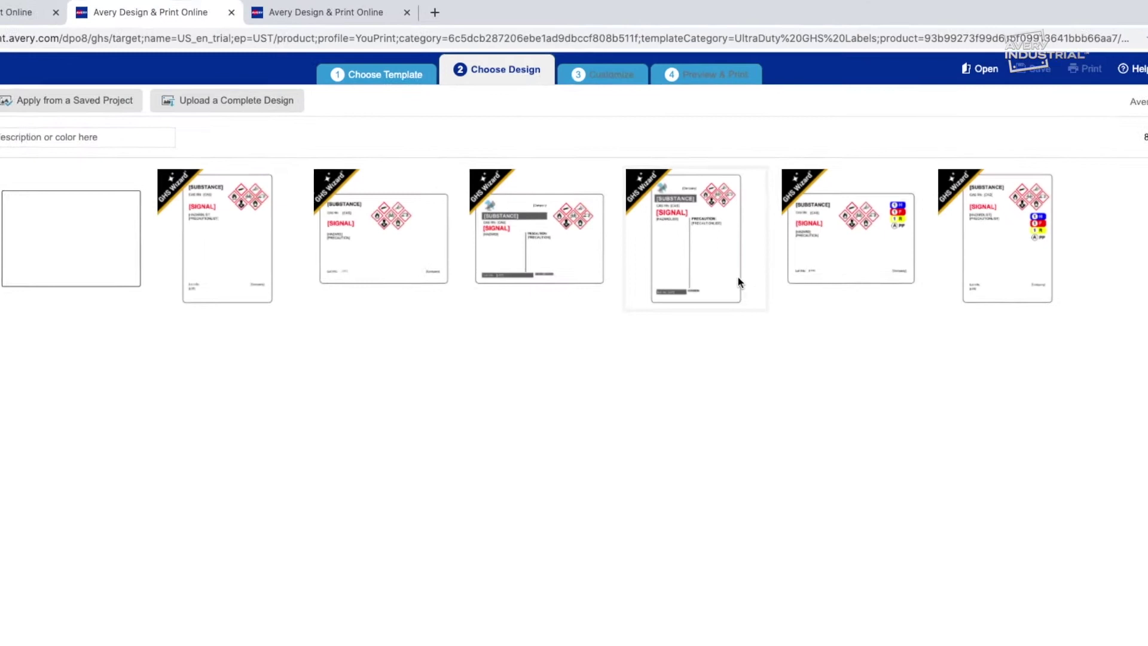
mouse_move(723, 316)
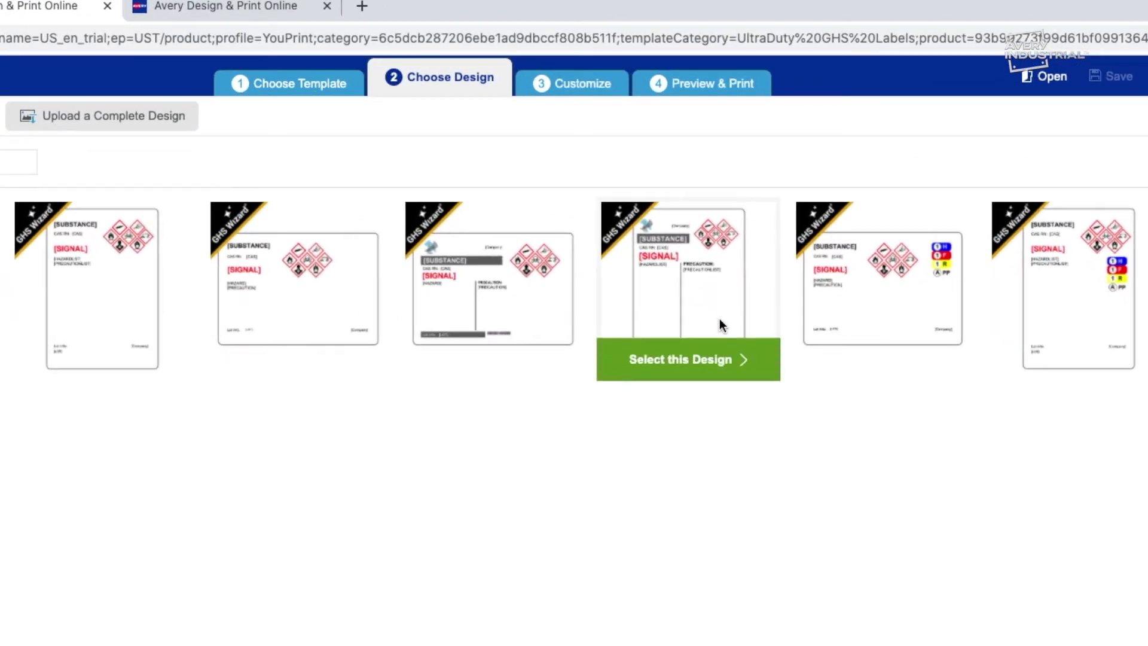
left_click(732, 365)
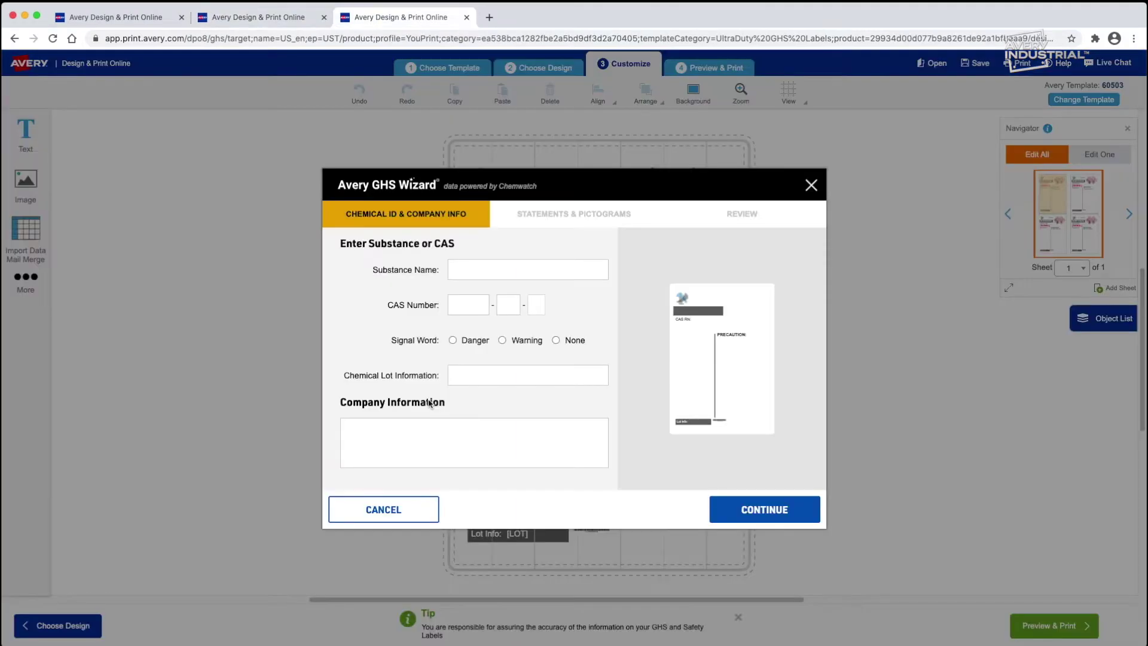
Set the label substance to ammonium hydroxide (CAS 1336-21-6) and accept the label update
type("wd")
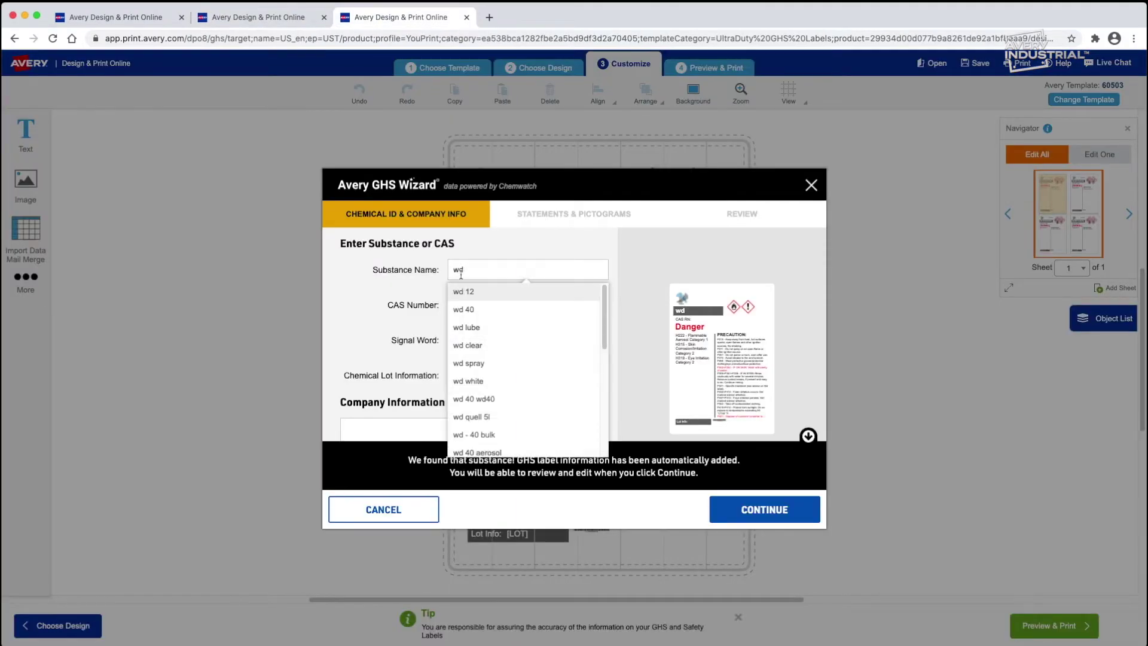
scroll(606, 350, "down", 3)
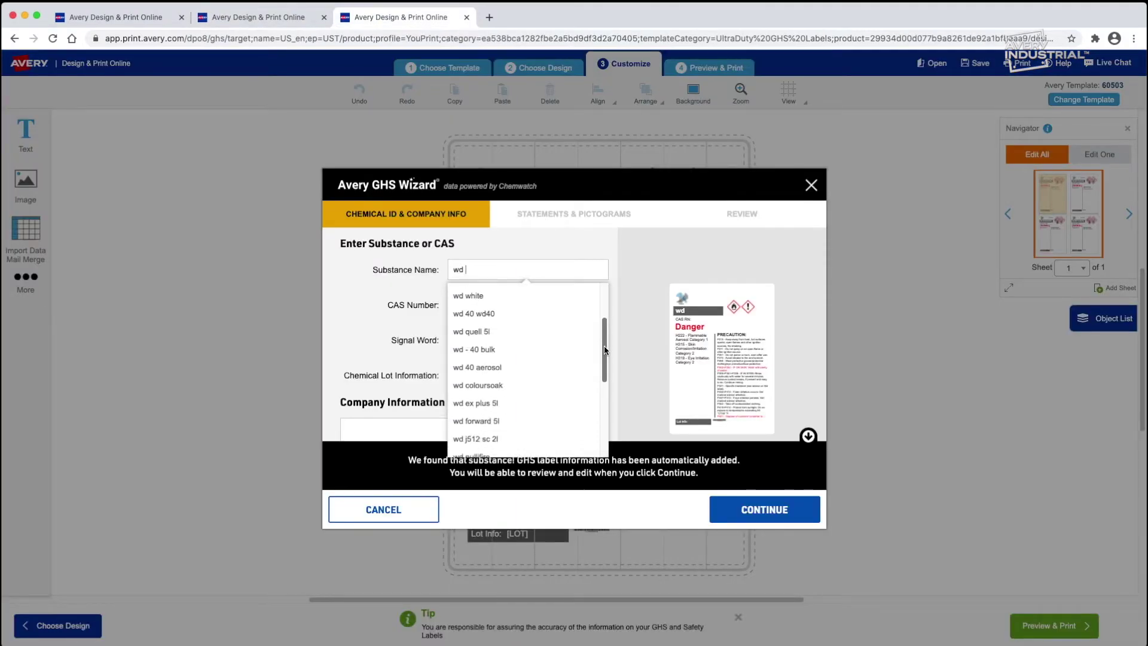
left_click(572, 346)
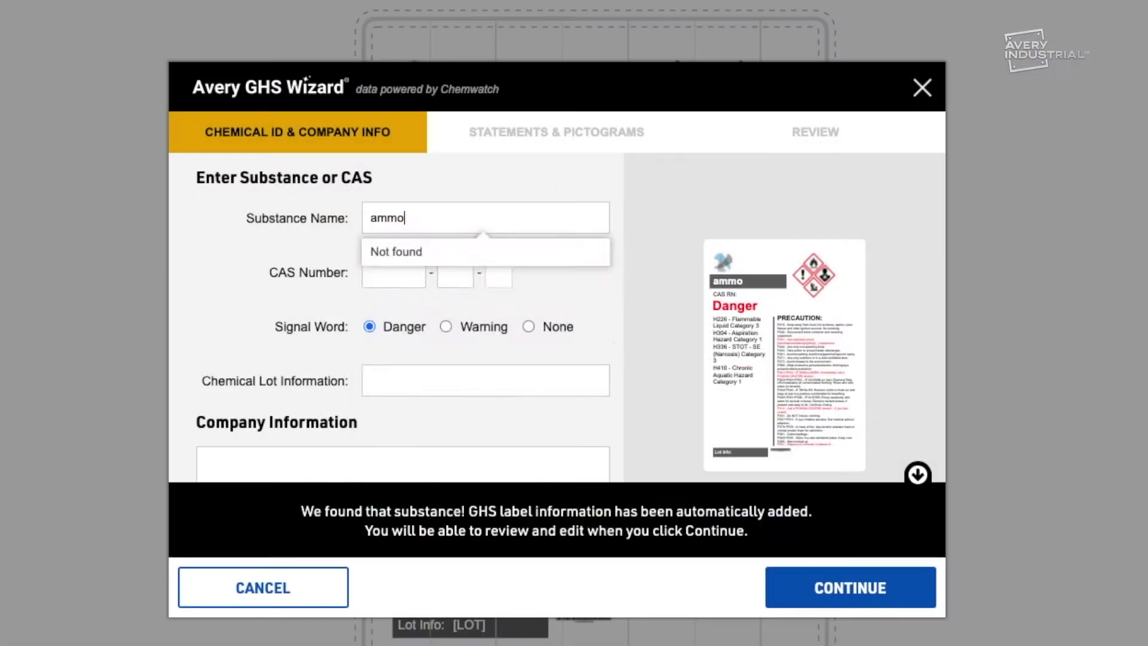
type("nium")
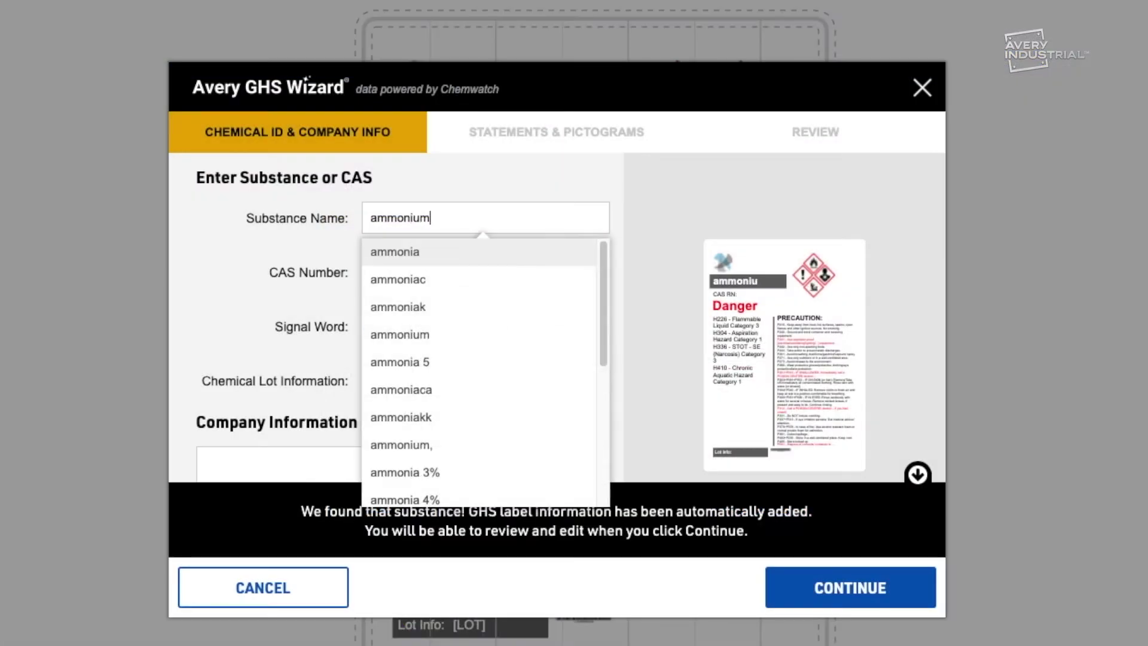
type(" hy")
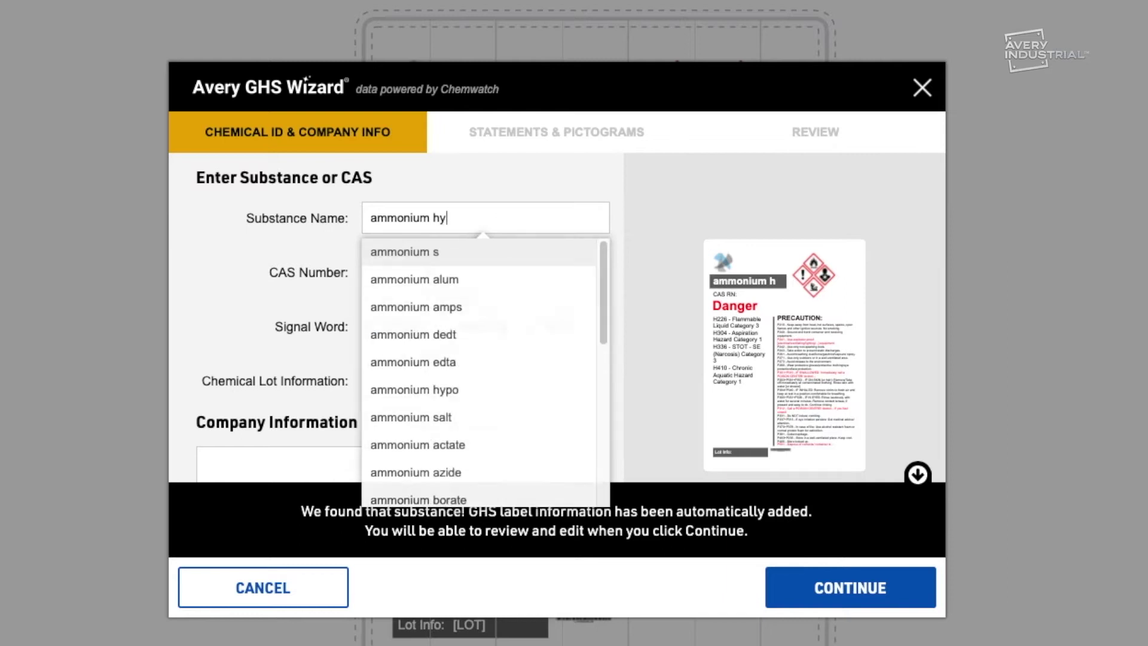
type("dro")
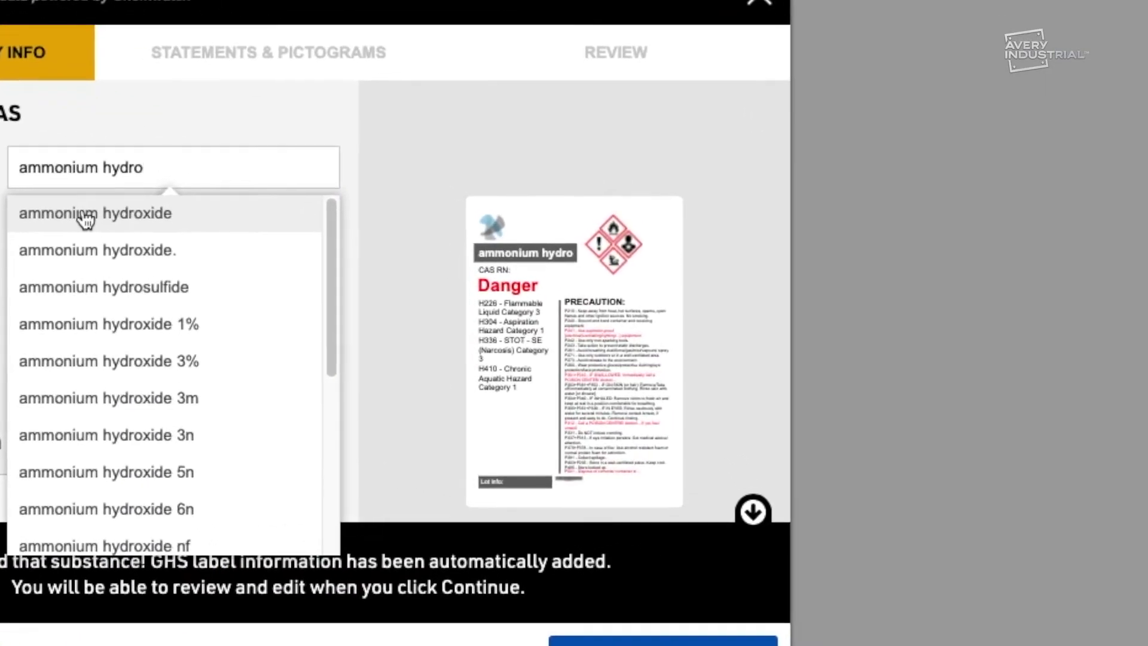
left_click(83, 215)
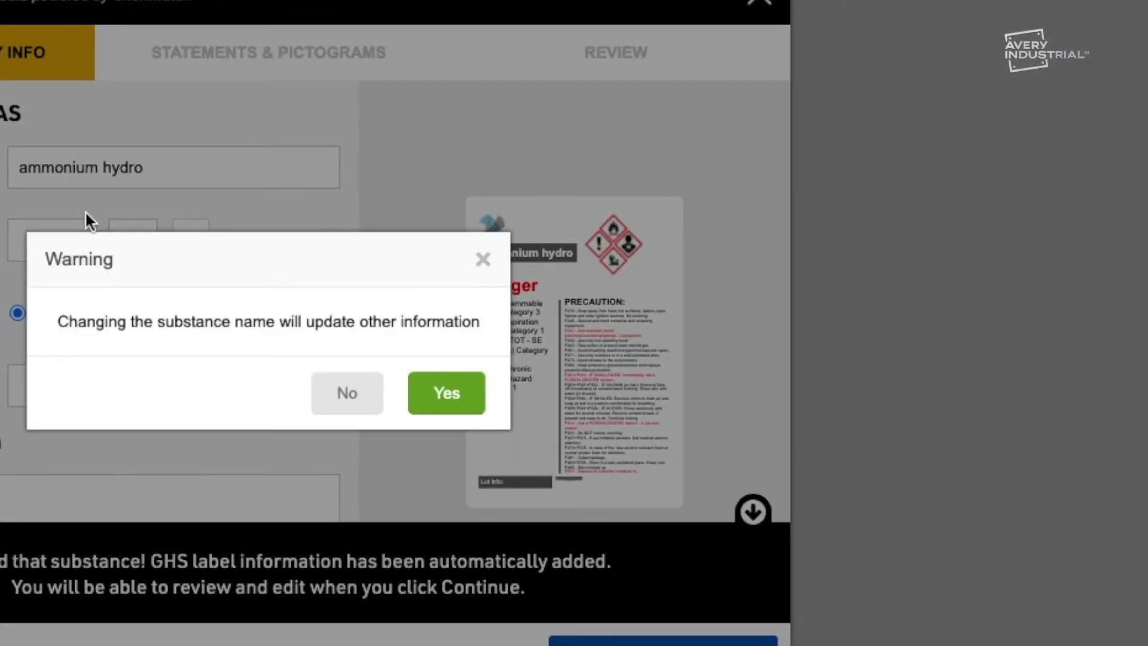
left_click(449, 396)
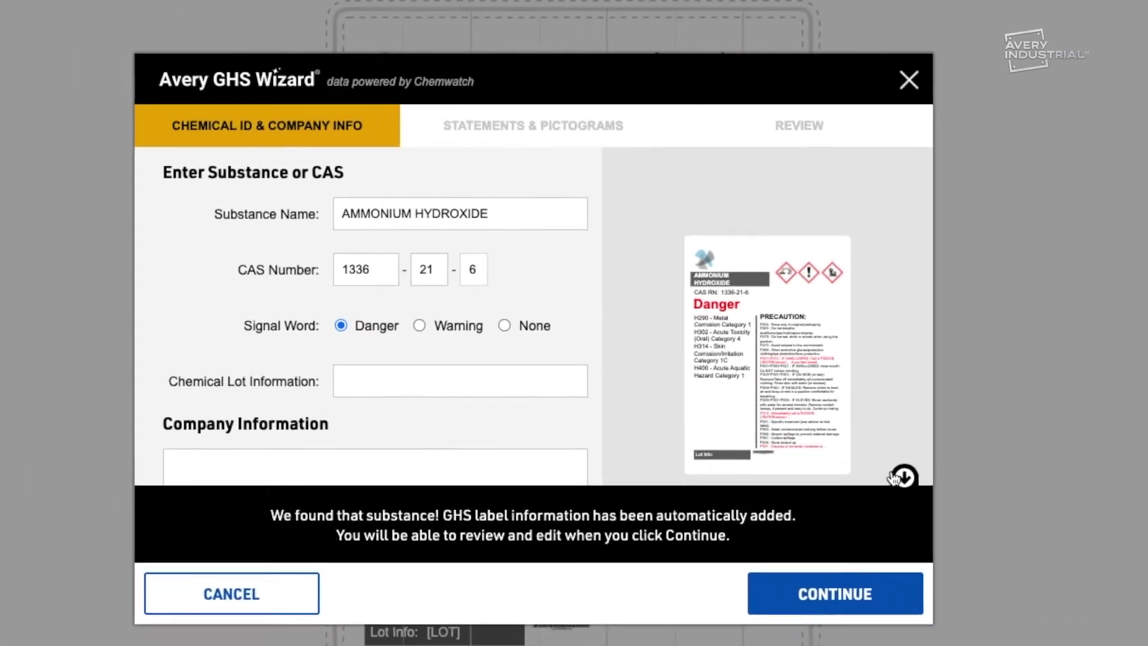
Paste the Arkh Industries name and address into the company information and continue
left_click(903, 476)
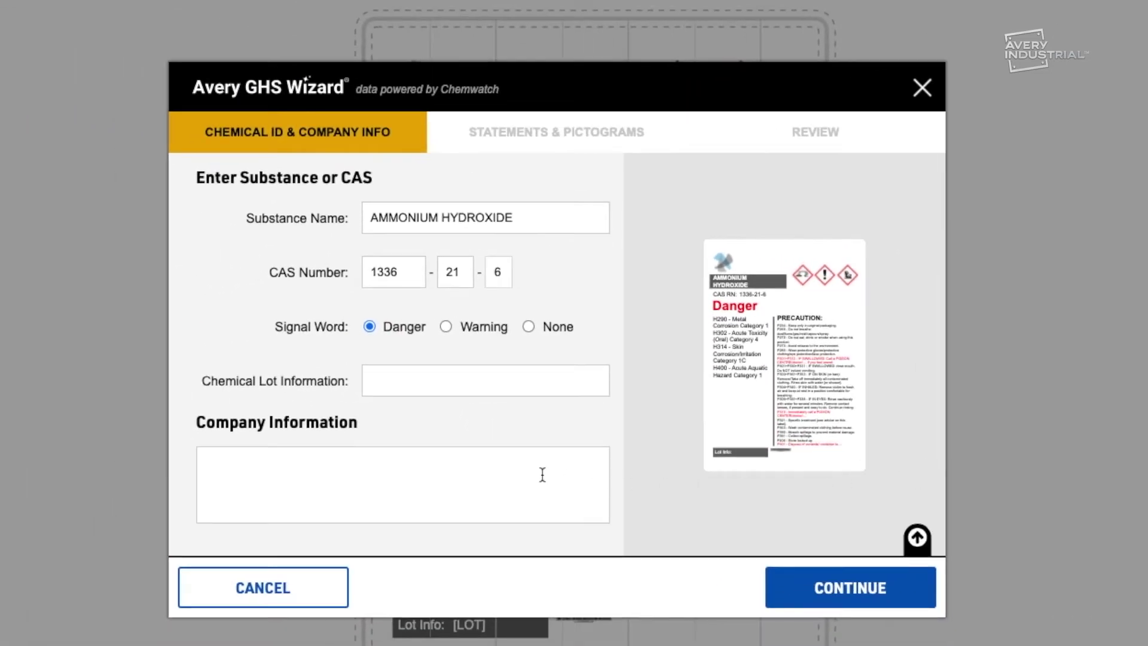
left_click(355, 468)
key("ctrl+v")
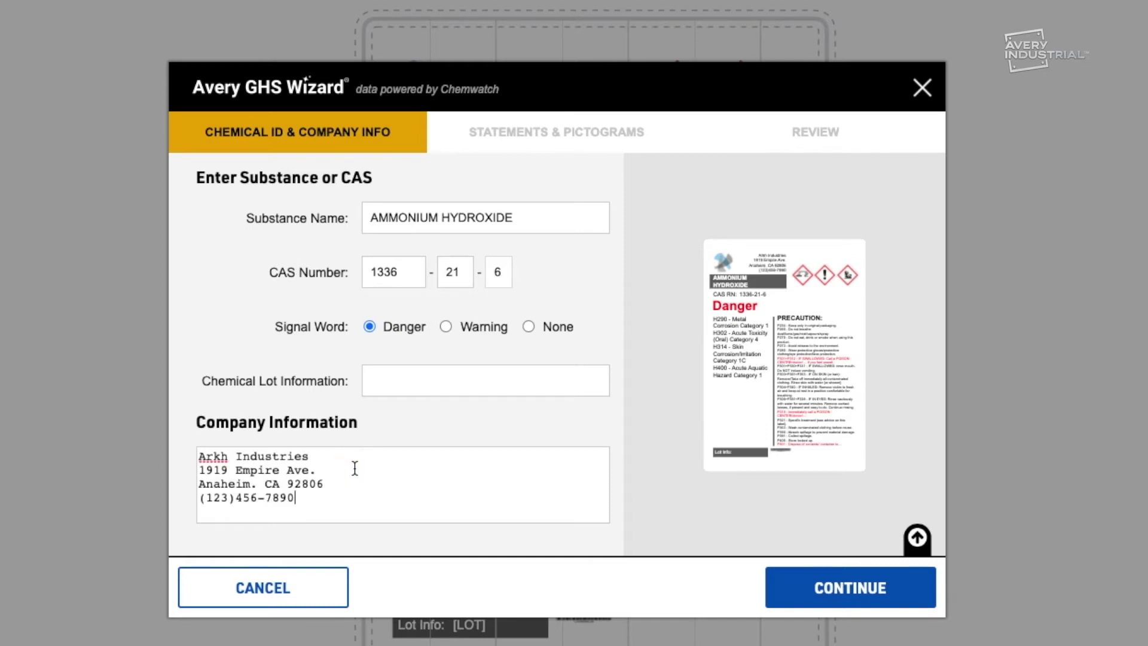
left_click(800, 585)
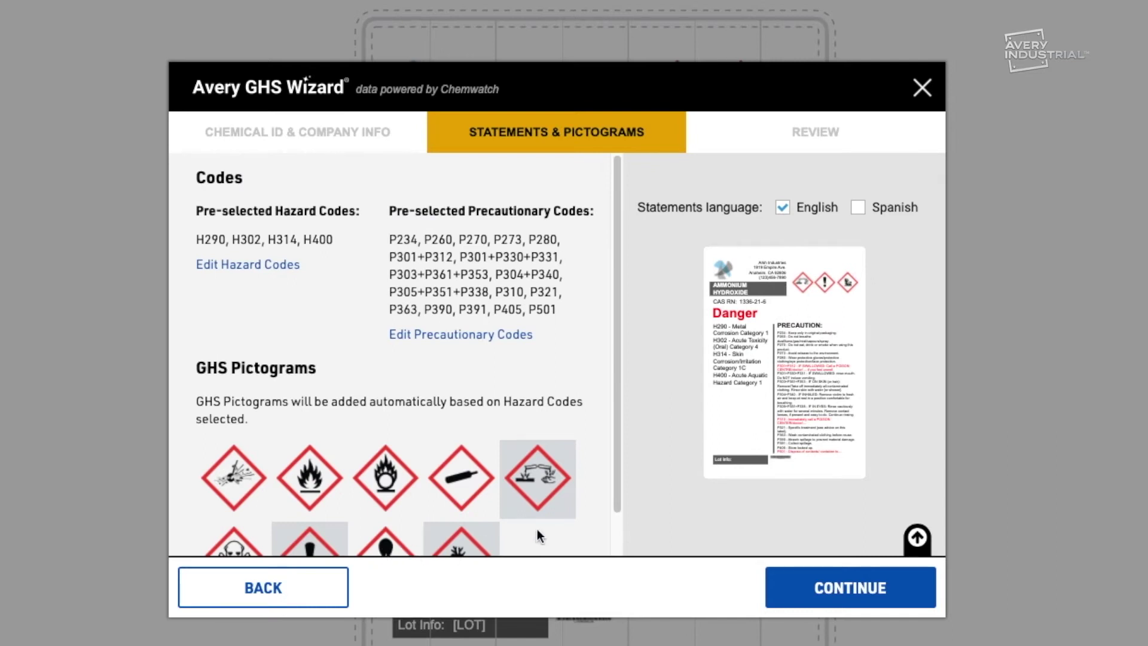
Review the ammonium hydroxide hazard codes, acknowledge label accuracy, and finish to place the label
left_click_drag(617, 490, 614, 529)
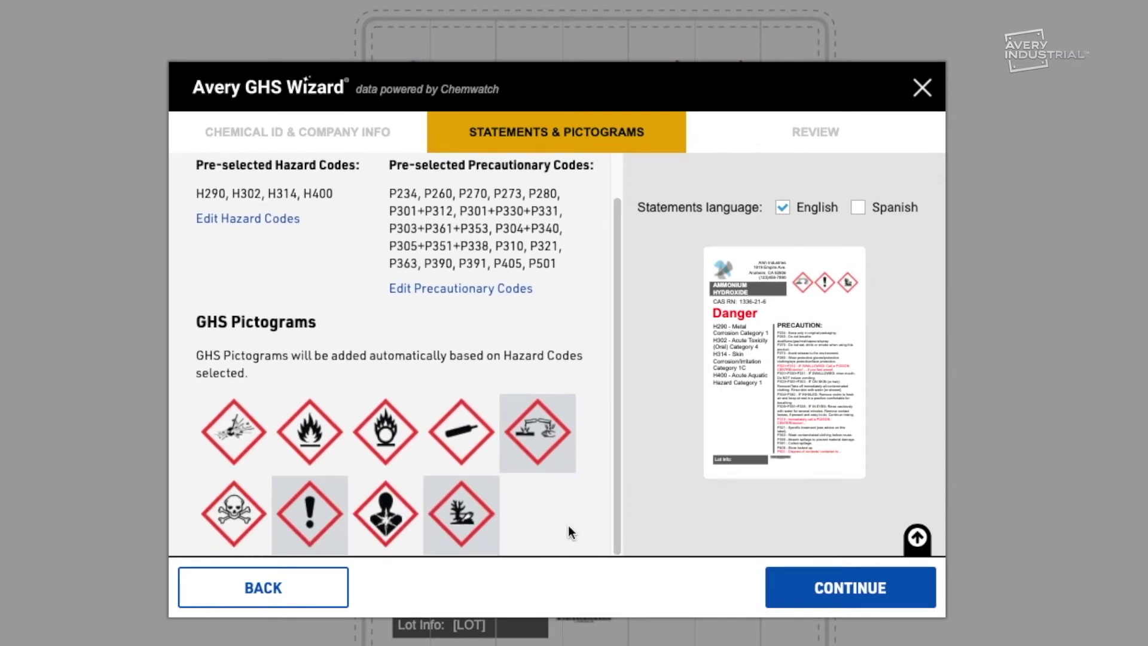
scroll(357, 504, "up", 2)
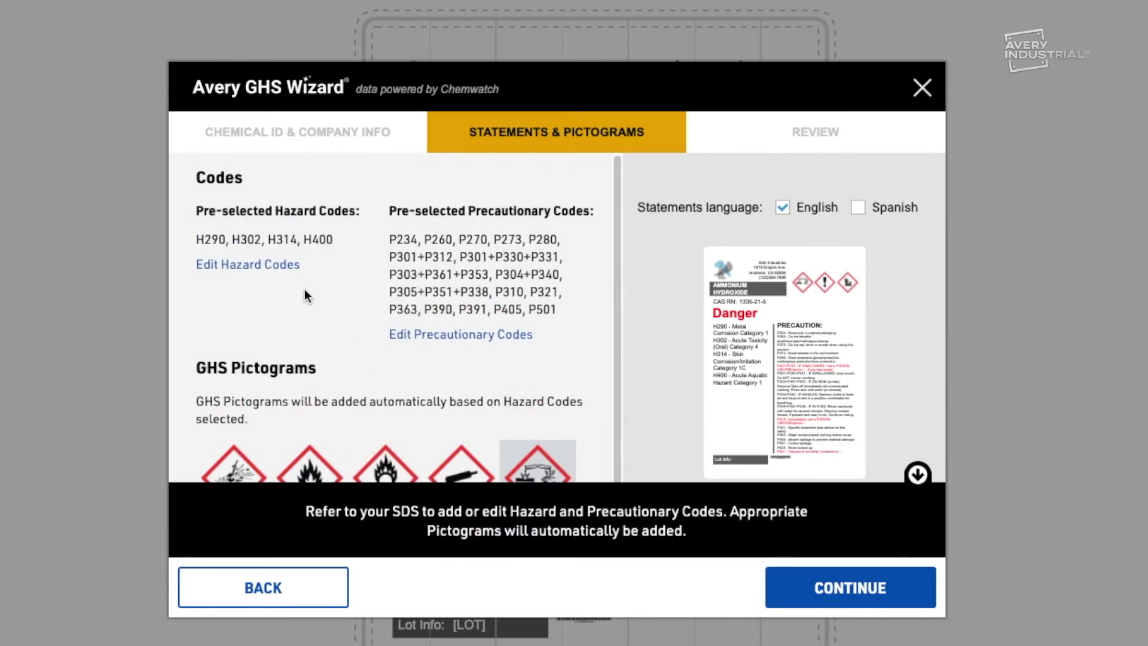
left_click(286, 274)
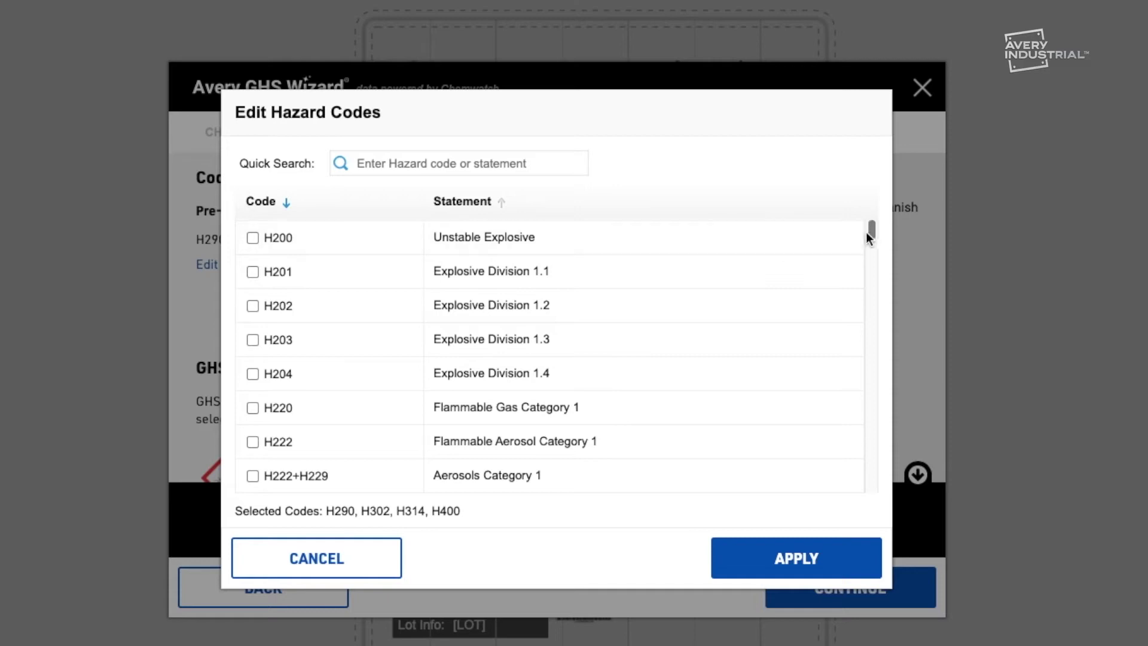
left_click_drag(871, 237, 871, 244)
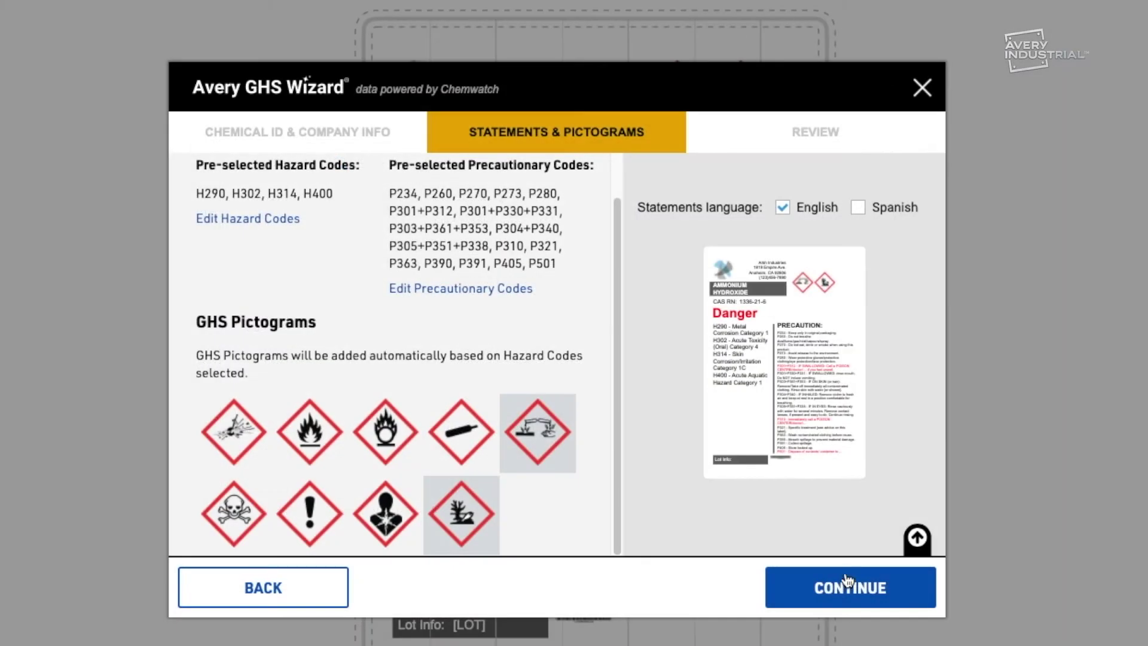
left_click(848, 581)
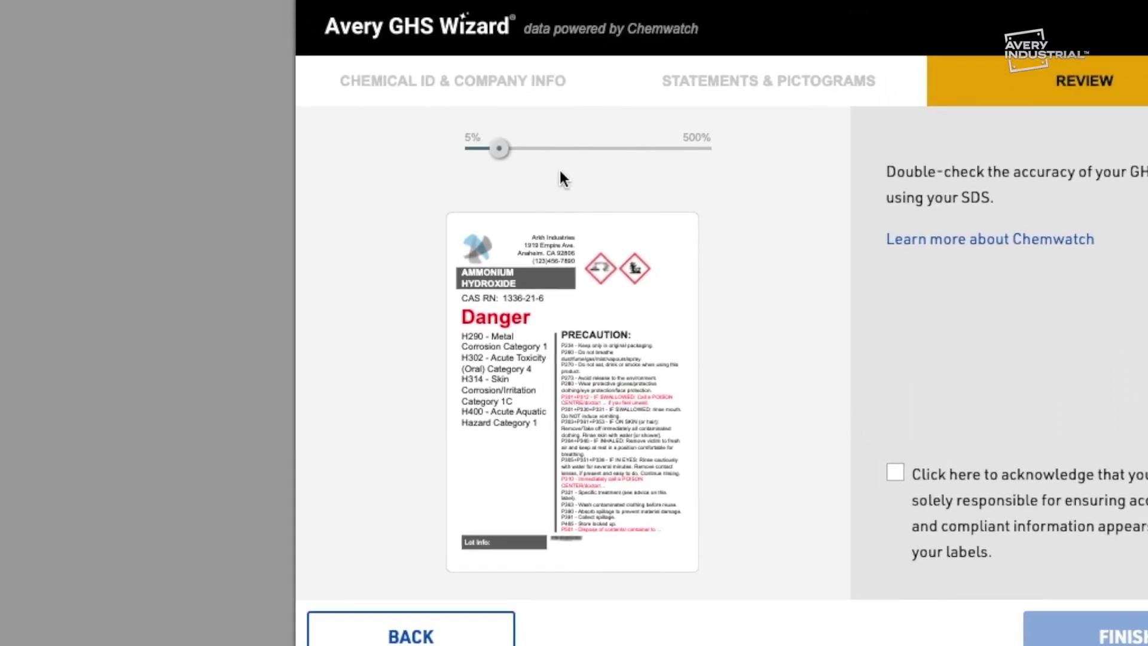
mouse_move(500, 150)
left_mouse_down()
mouse_move(550, 159)
mouse_move(504, 162)
left_mouse_up()
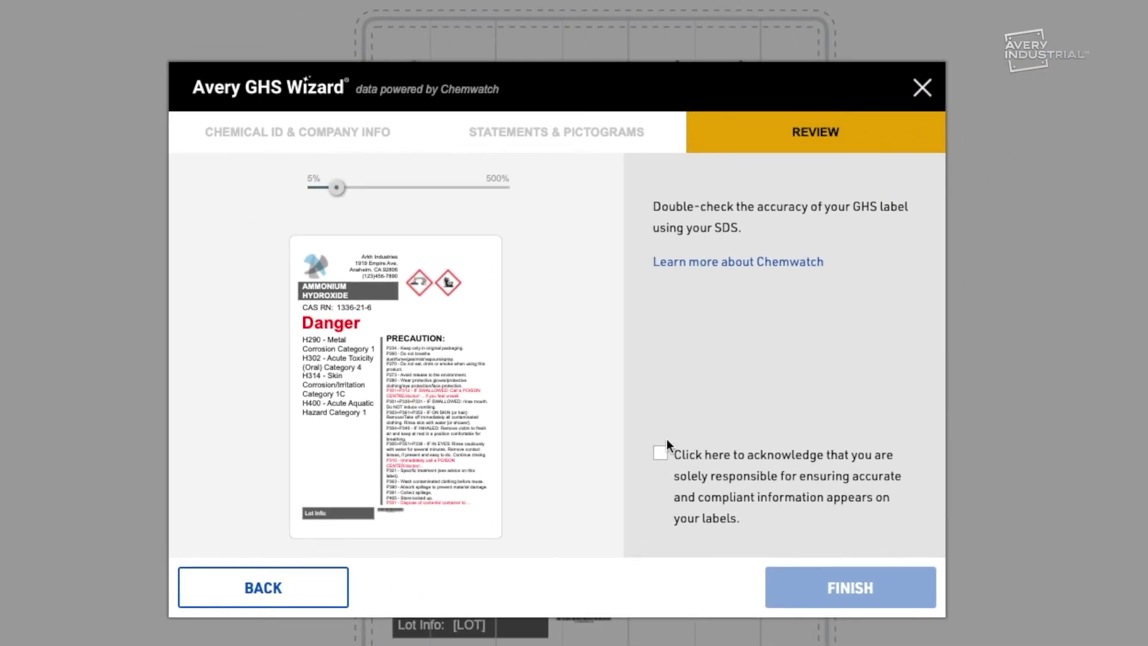
left_click(663, 455)
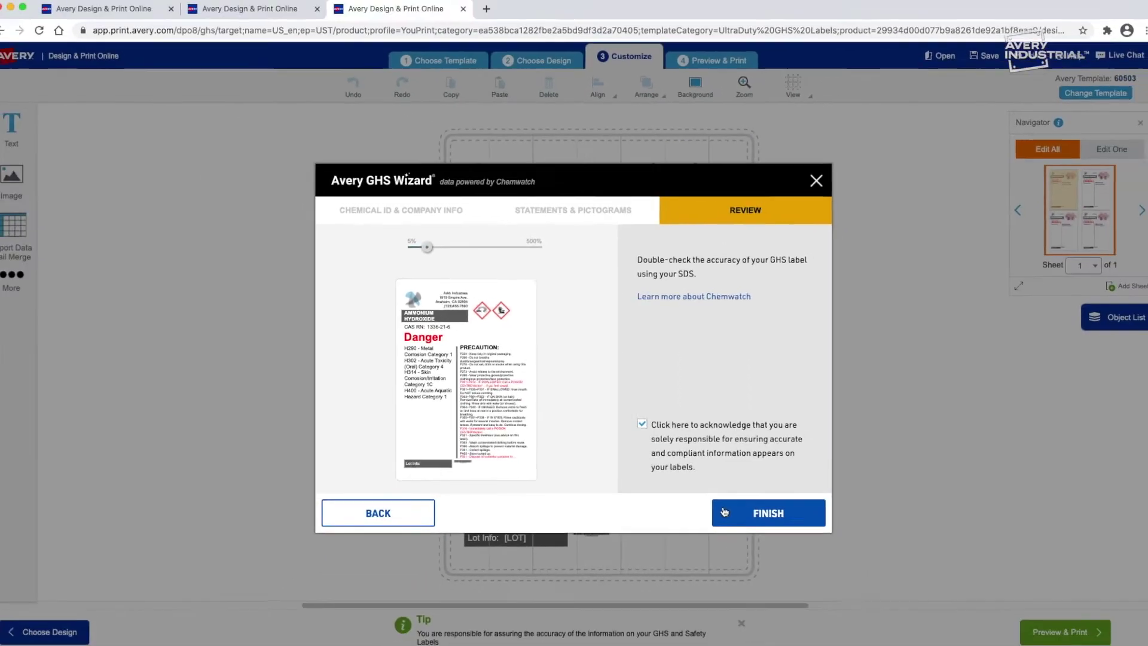
left_click(724, 512)
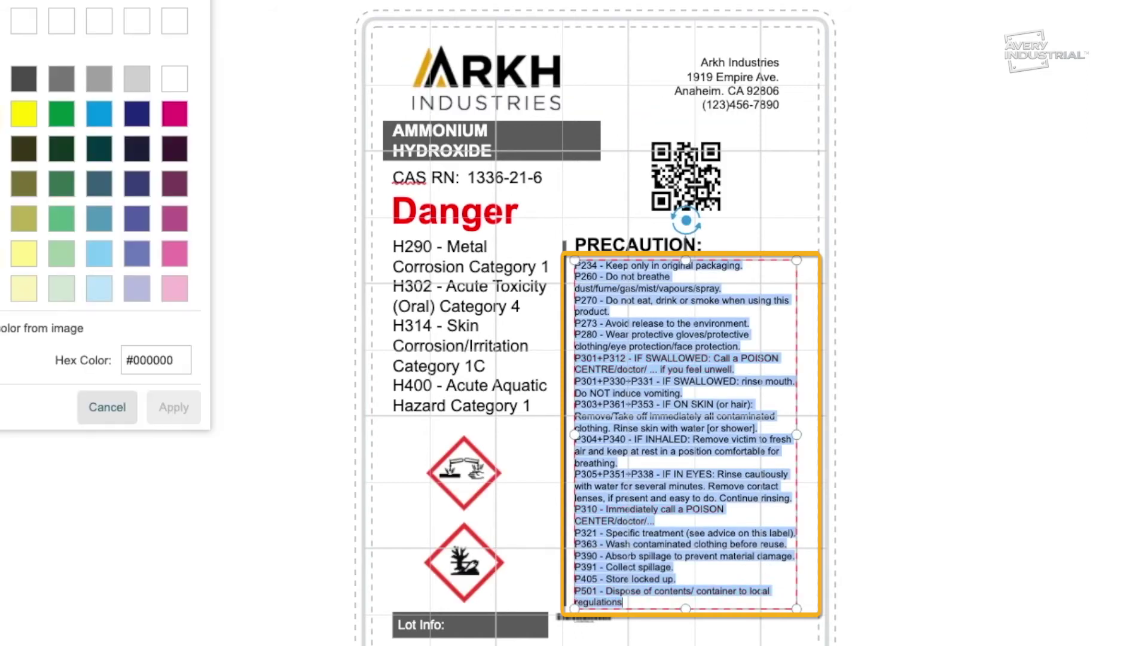
Recolour the PRECAUTION text to #010203 and add the ARKH Logo.eps image to the label
type("#010203")
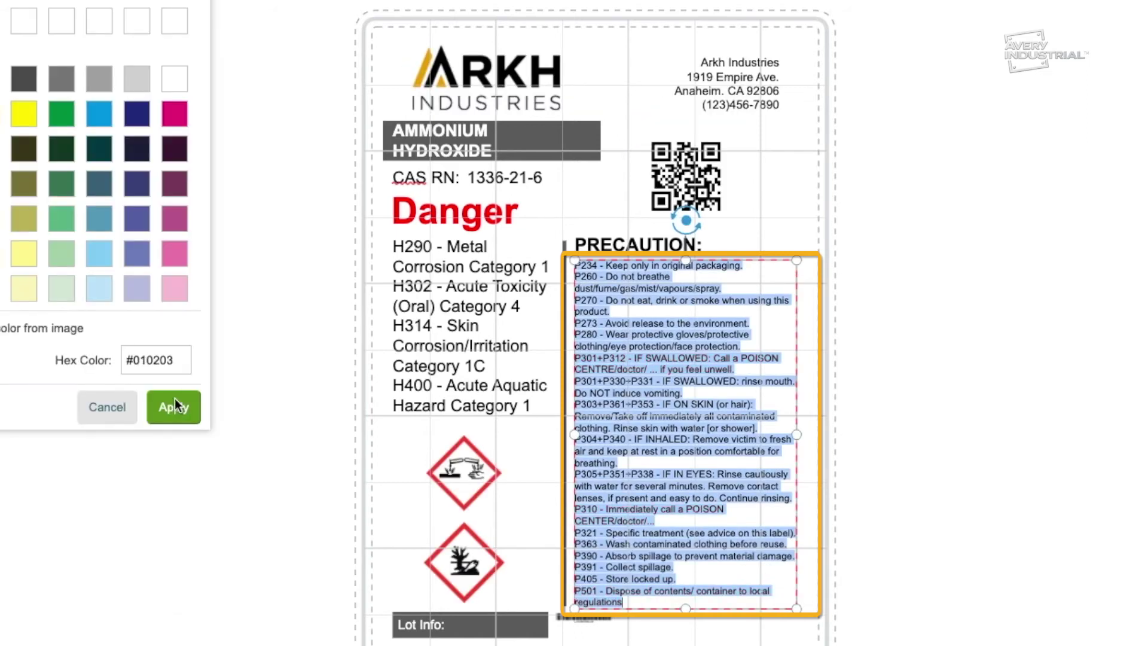
left_click(171, 408)
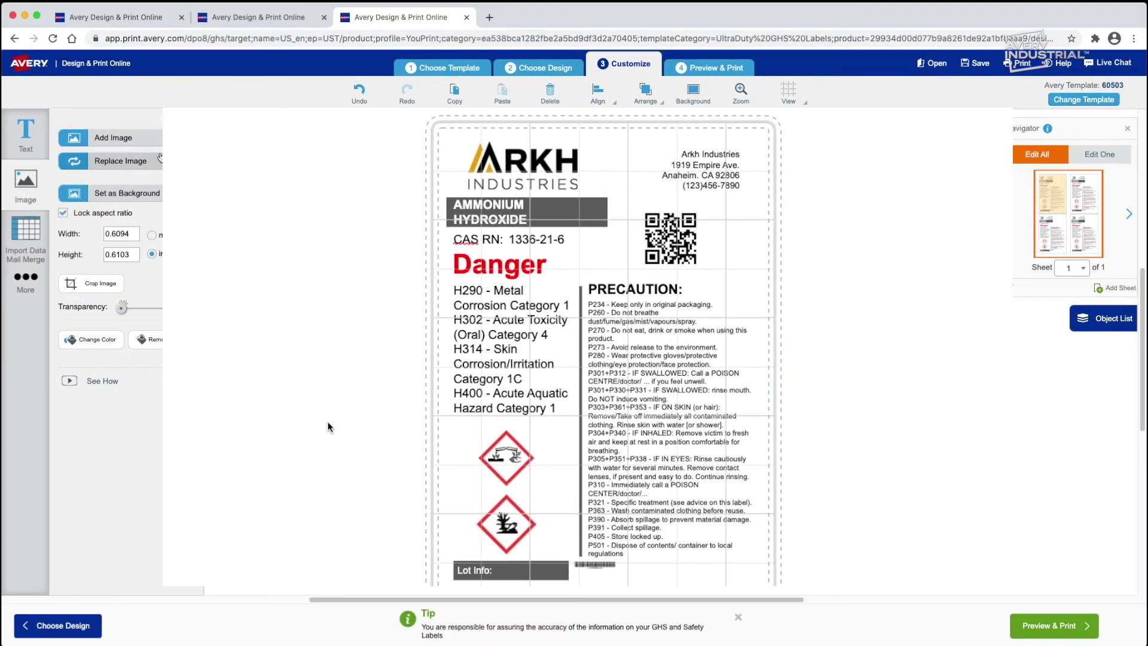
left_click(150, 140)
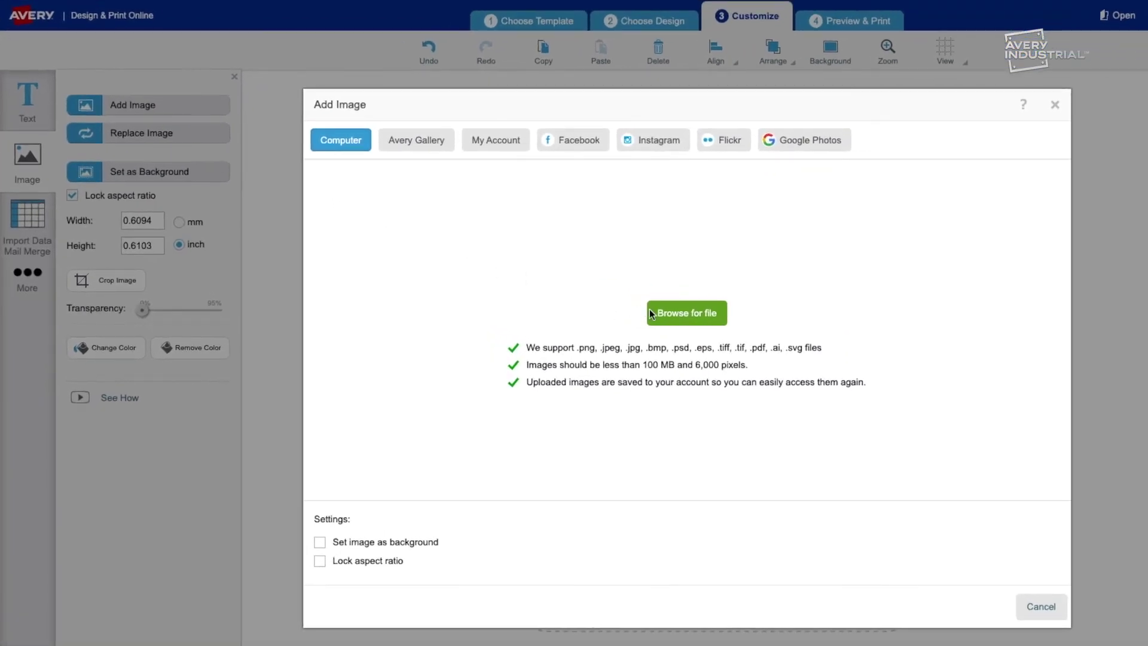
left_click(670, 317)
double_click(453, 187)
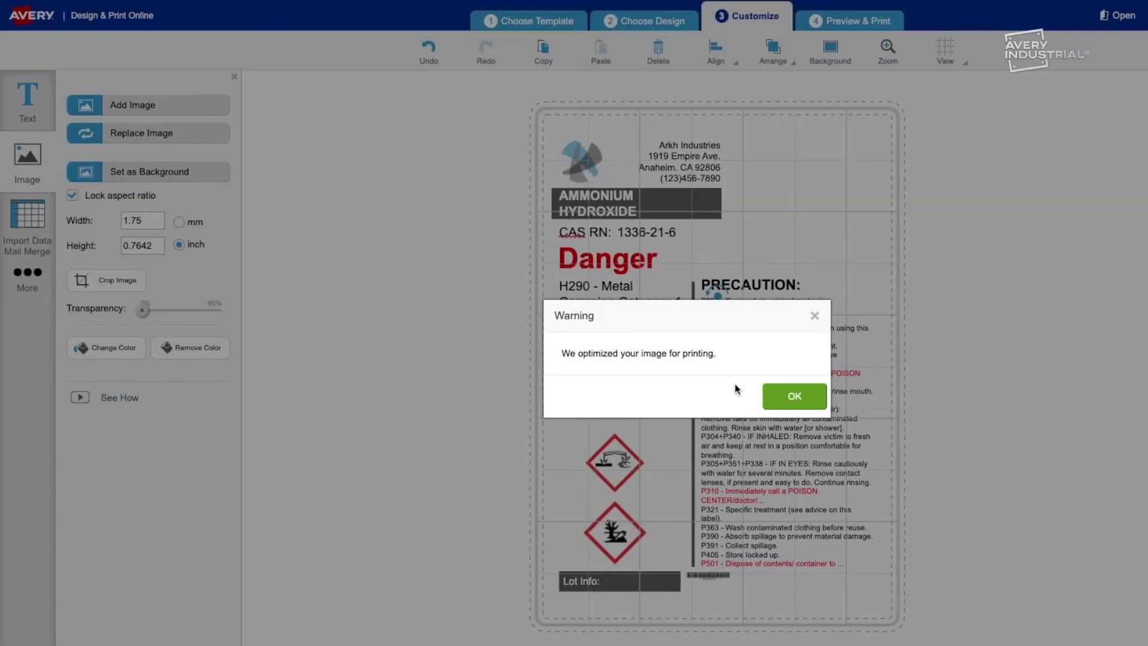
left_click(789, 397)
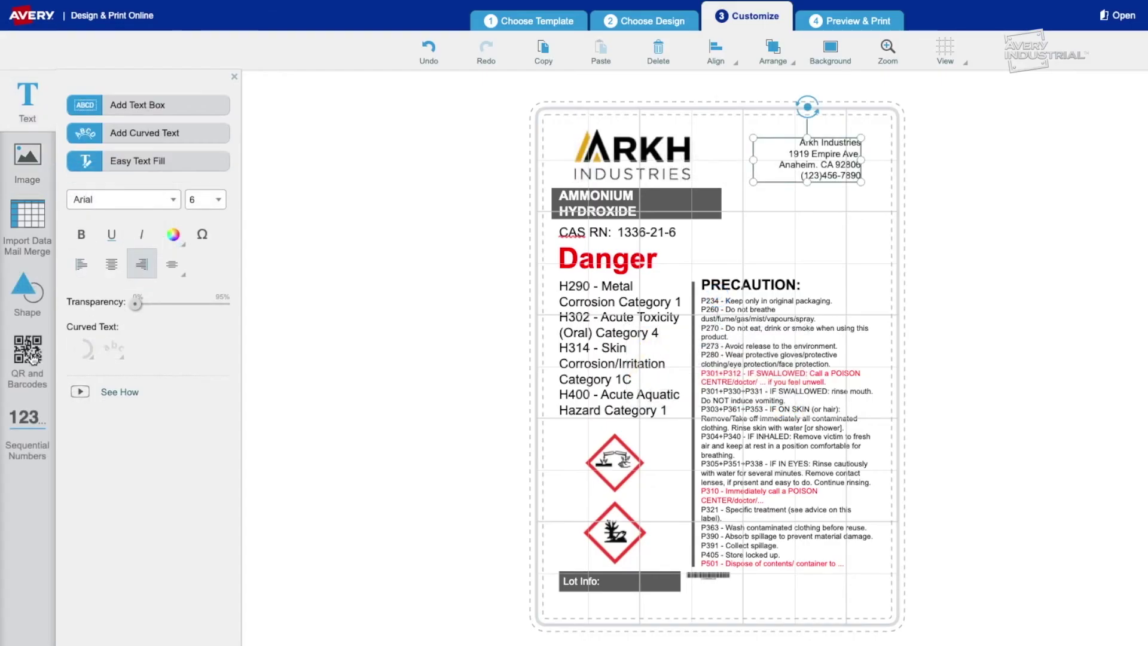
Add a website QR code and enlarge it to about 0.69 inch wide
left_click(28, 358)
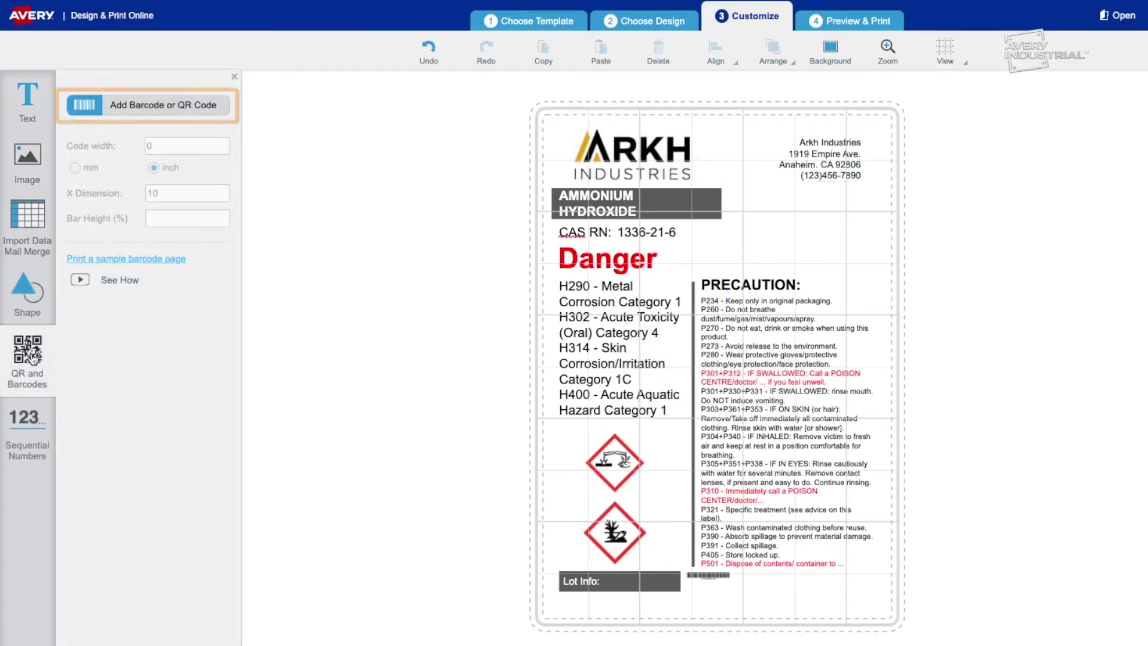
left_click(178, 113)
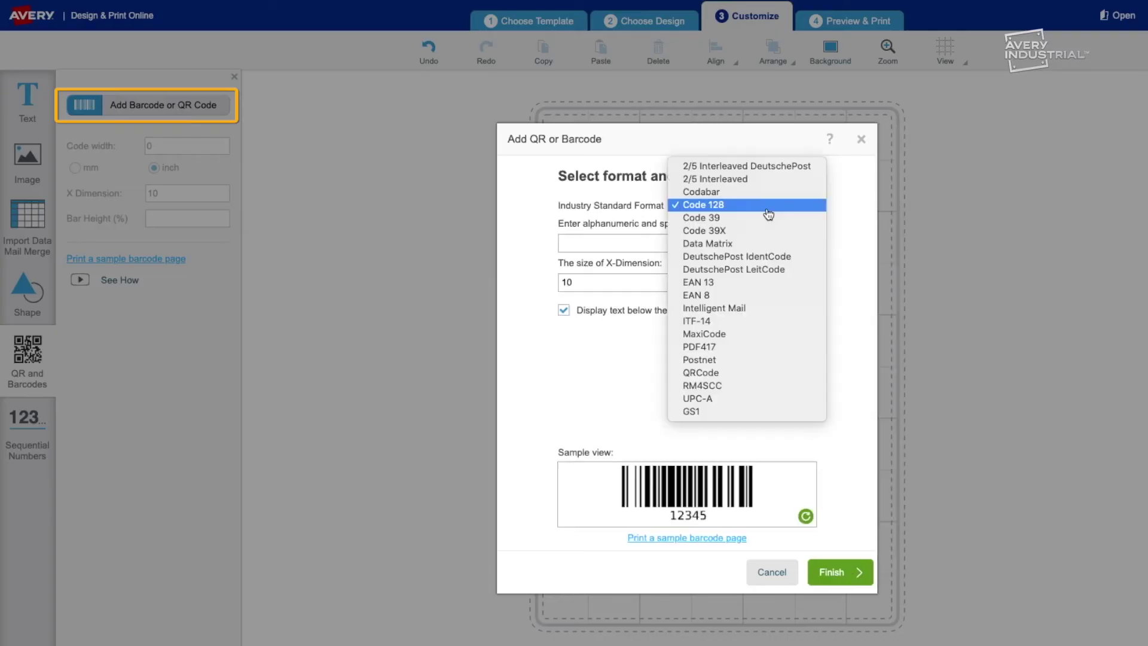
left_click(718, 405)
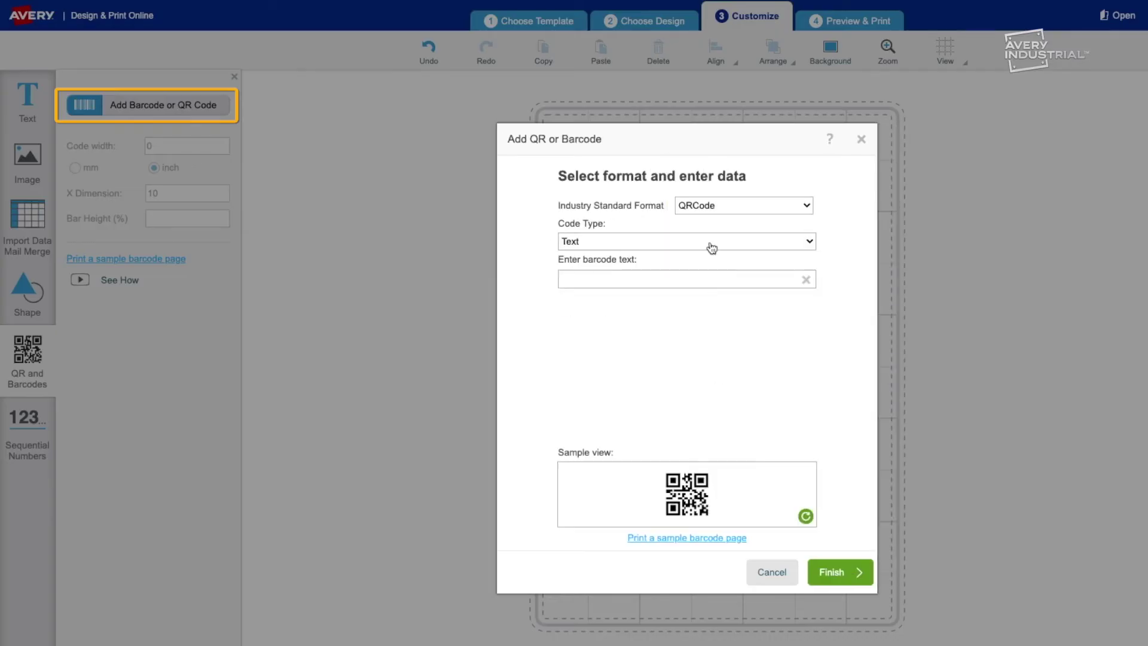
type("w")
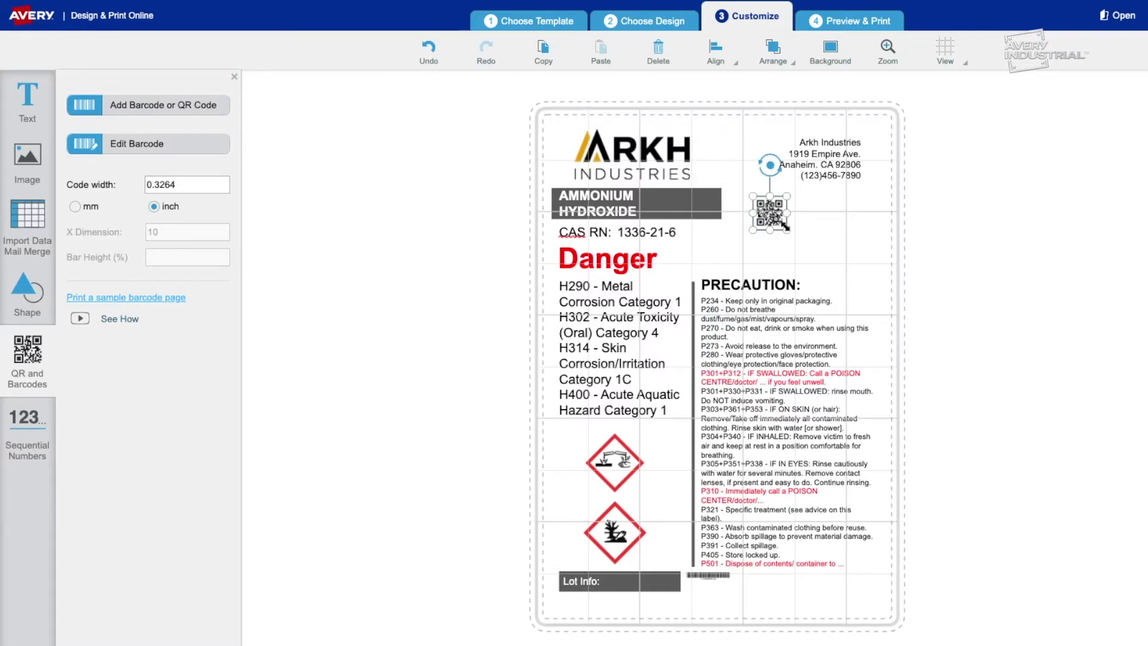
left_click_drag(791, 257, 800, 263)
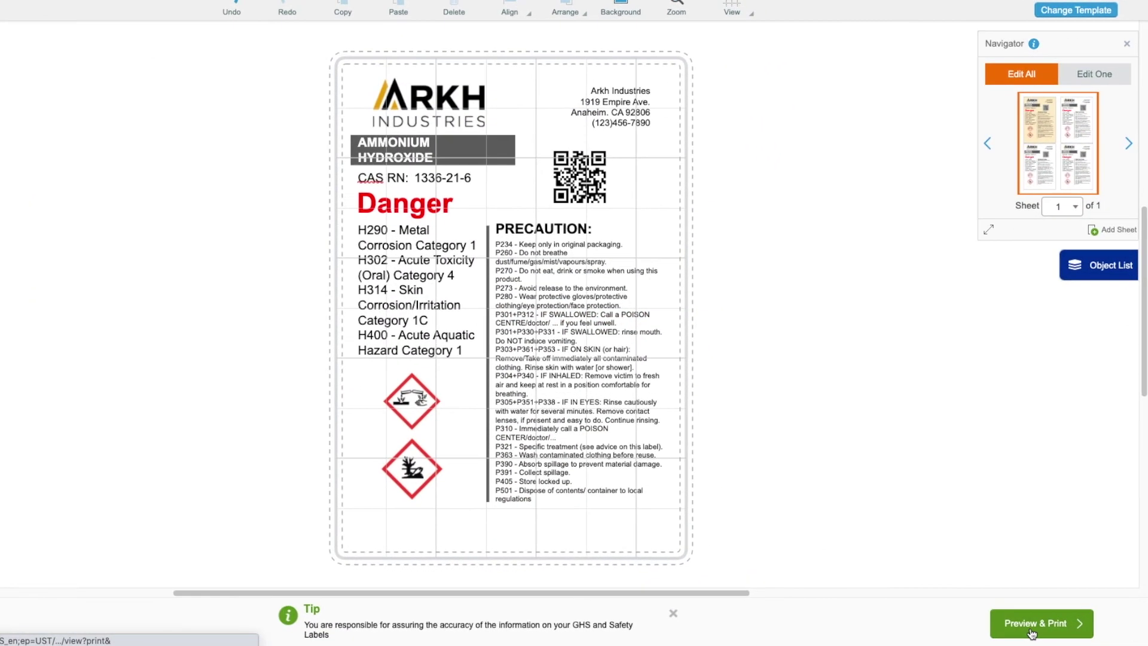
Export the four-label sheet as a print-it-yourself PDF without saving, and bring up its print dialog
left_click(1046, 628)
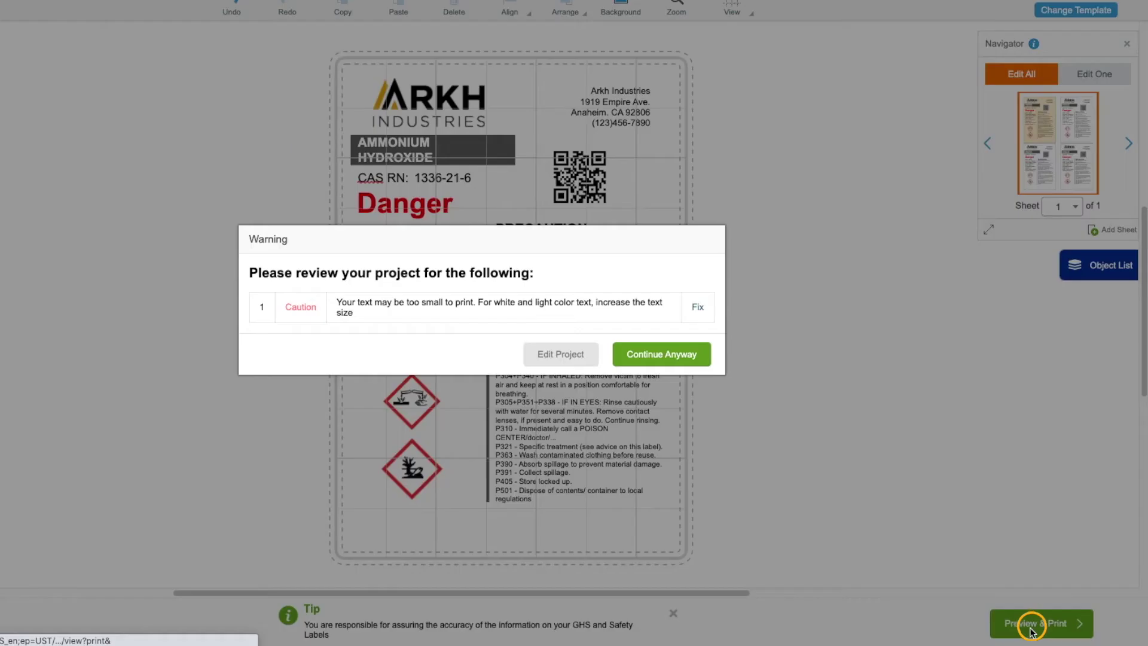
left_click(664, 362)
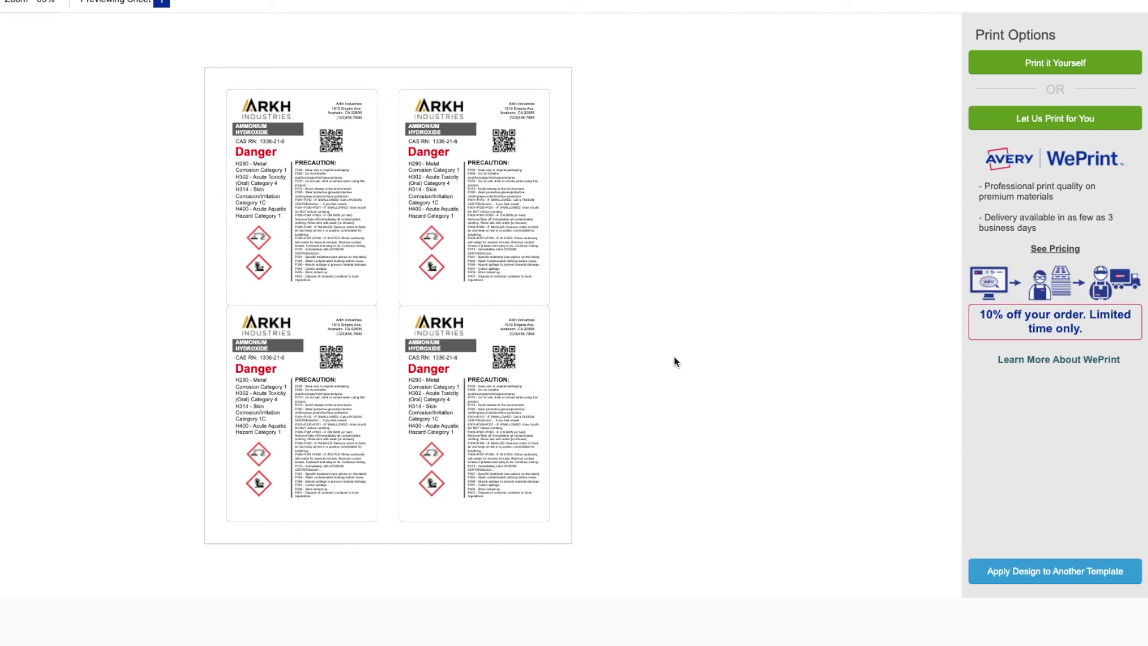
left_click(987, 70)
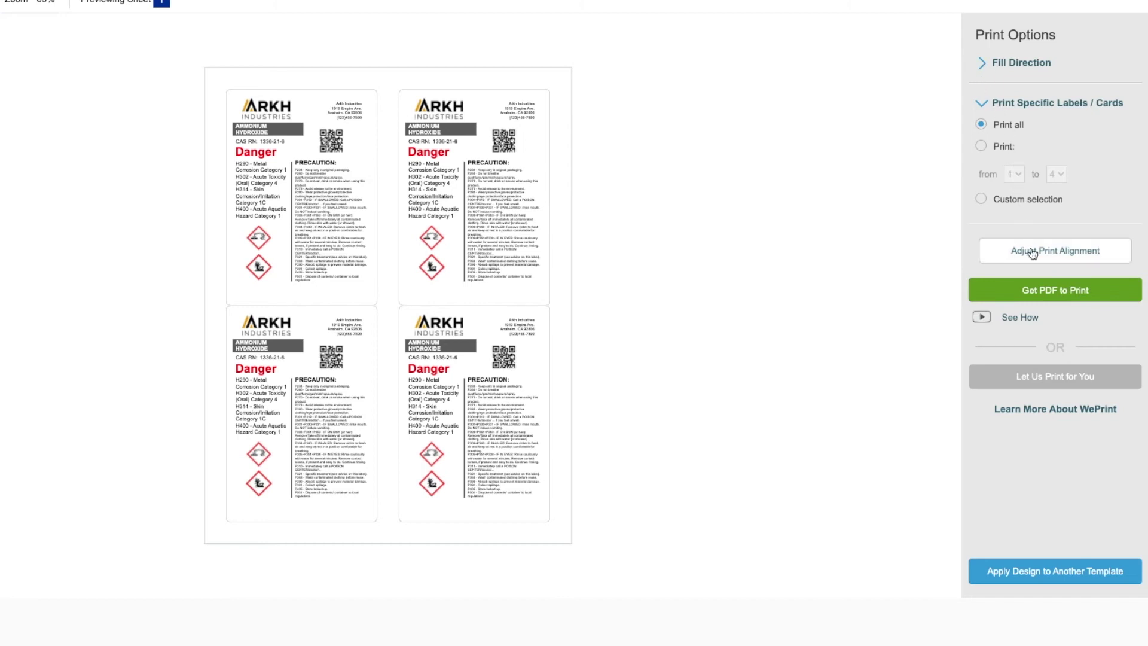
left_click(1041, 293)
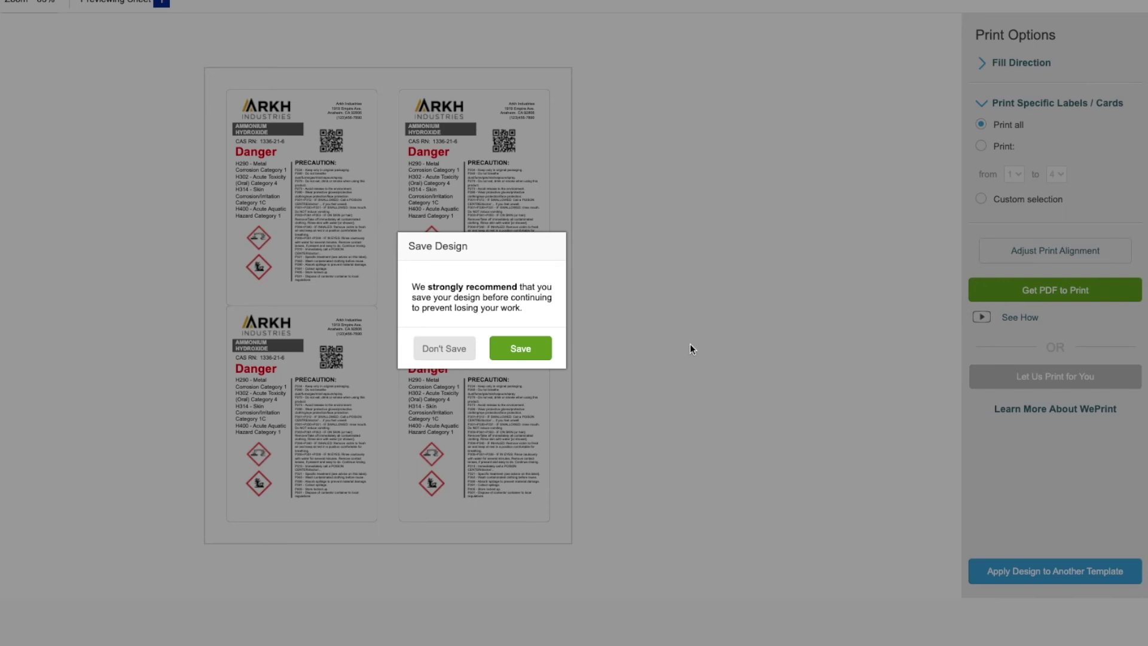
left_click(444, 348)
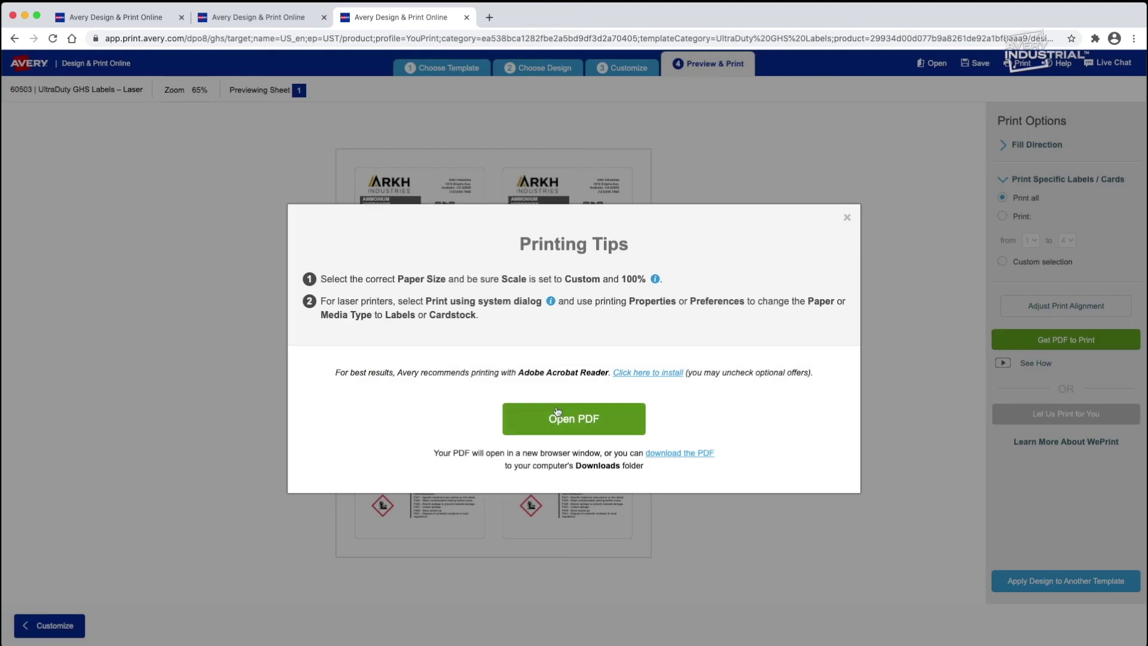
left_click(556, 424)
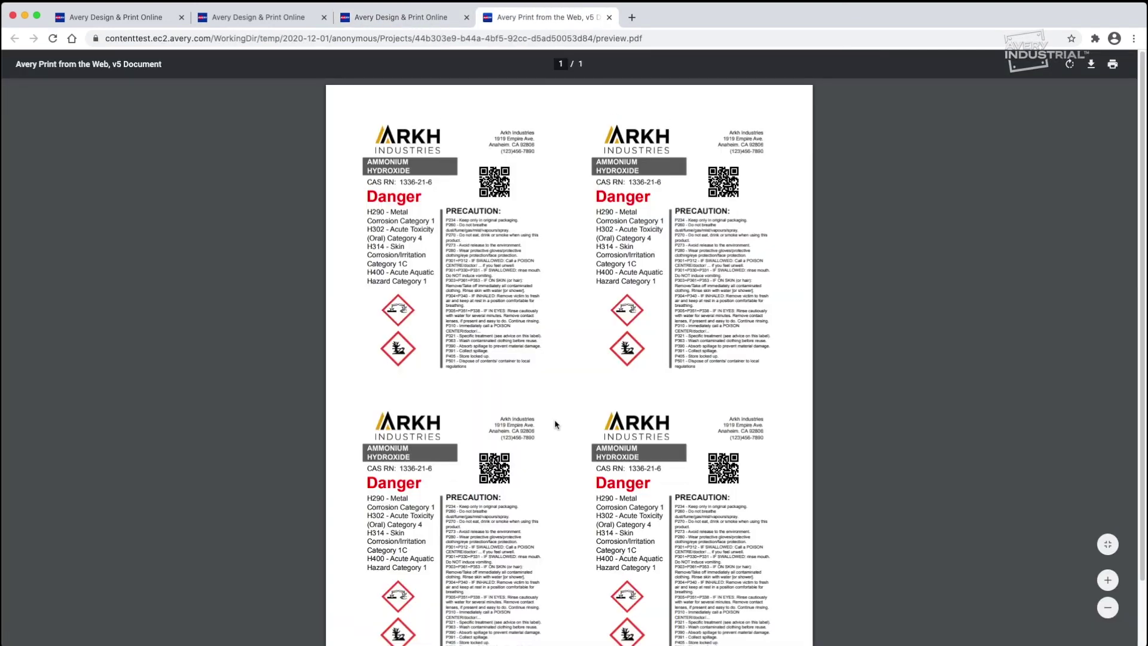
left_click(1114, 64)
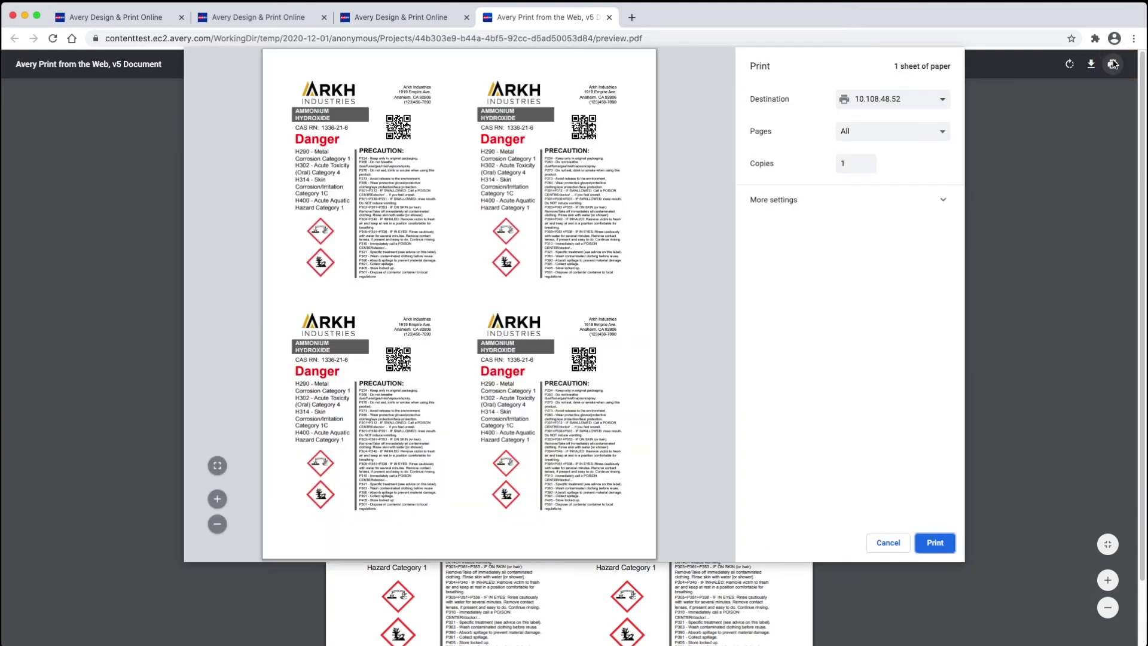